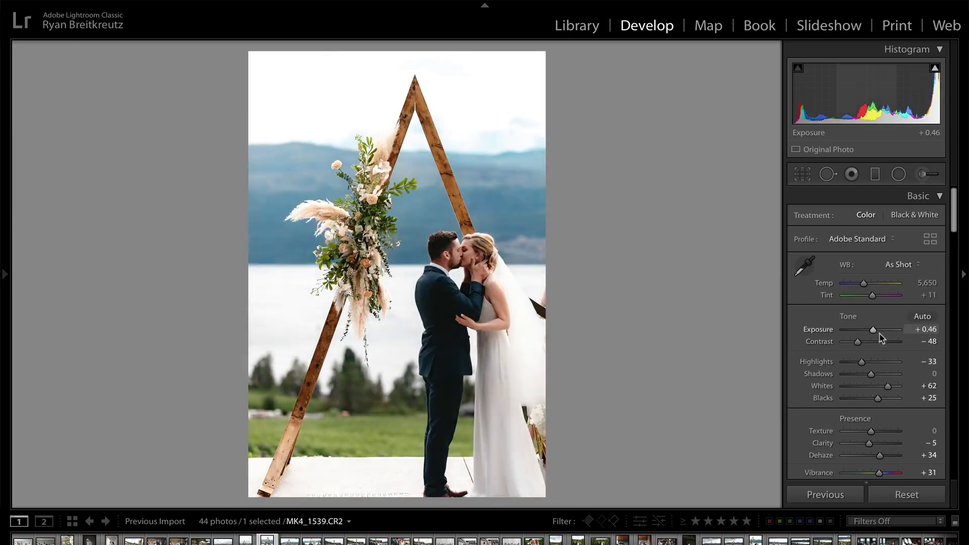
- Undo the highlights change, go back to Develop through the Library, and hide the left panel
key("ctrl+z")
key("g")
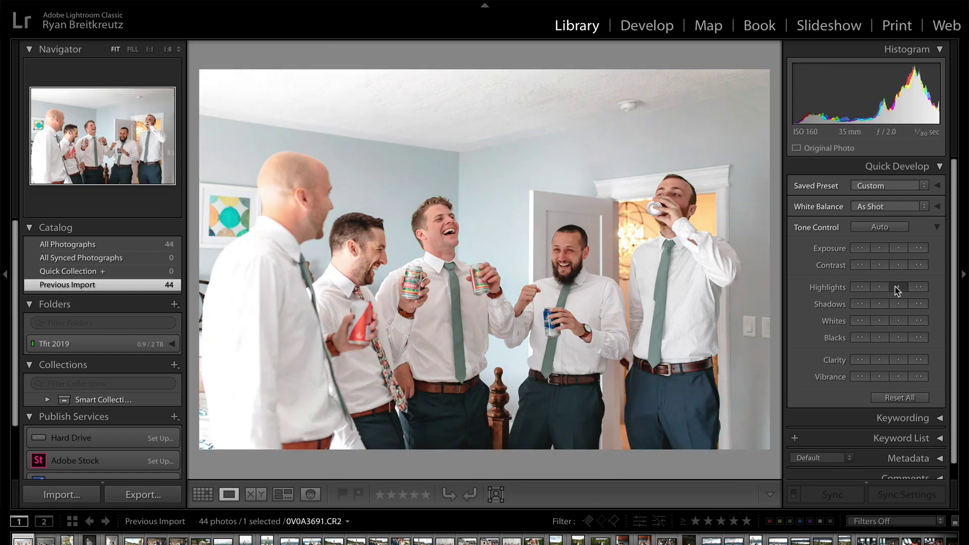
key("d")
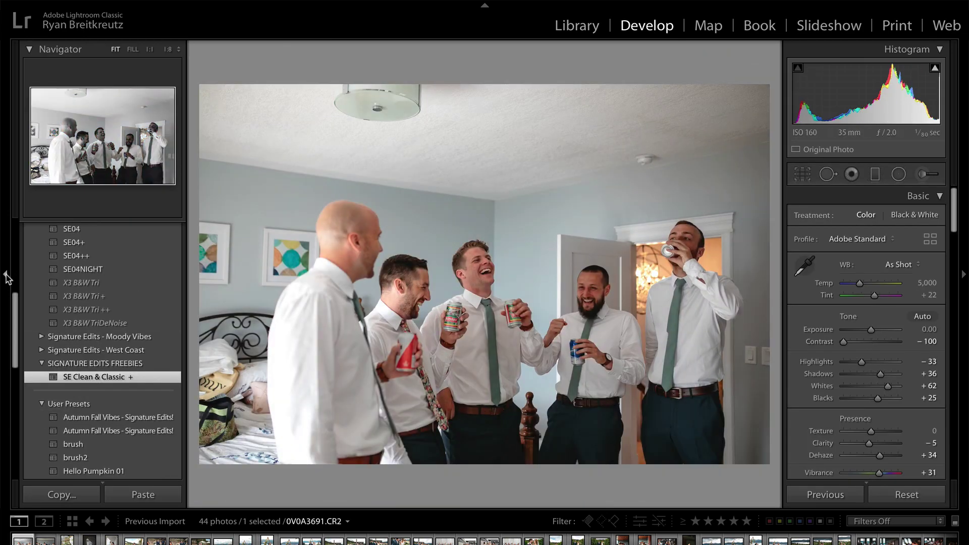
left_click(5, 274)
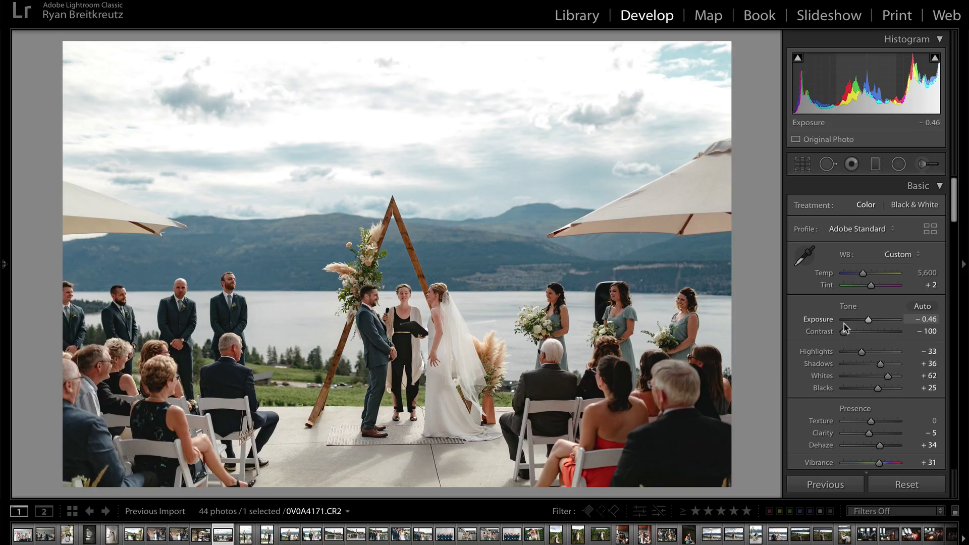
- Move to the kiss photo, push exposure to +2.33 and drop contrast to -100
key("Right")
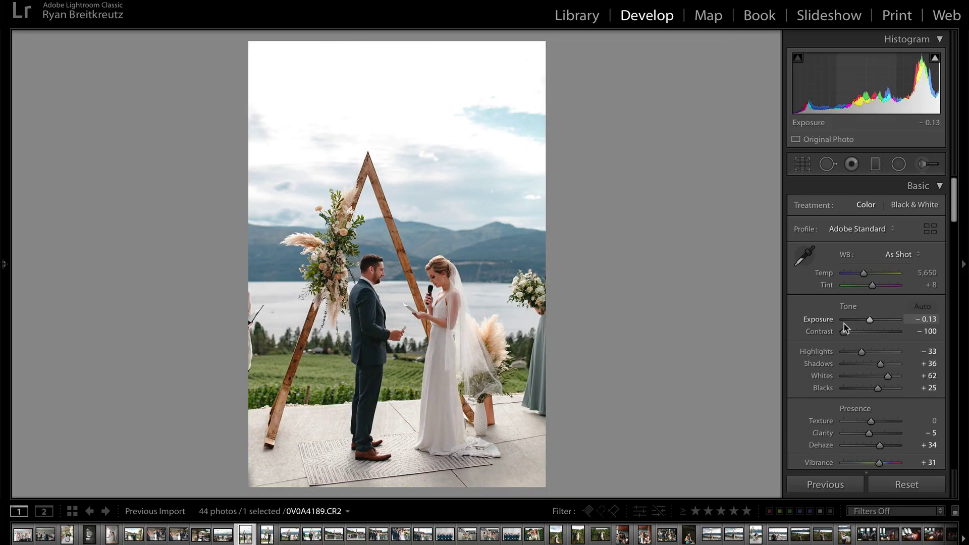
key("Right")
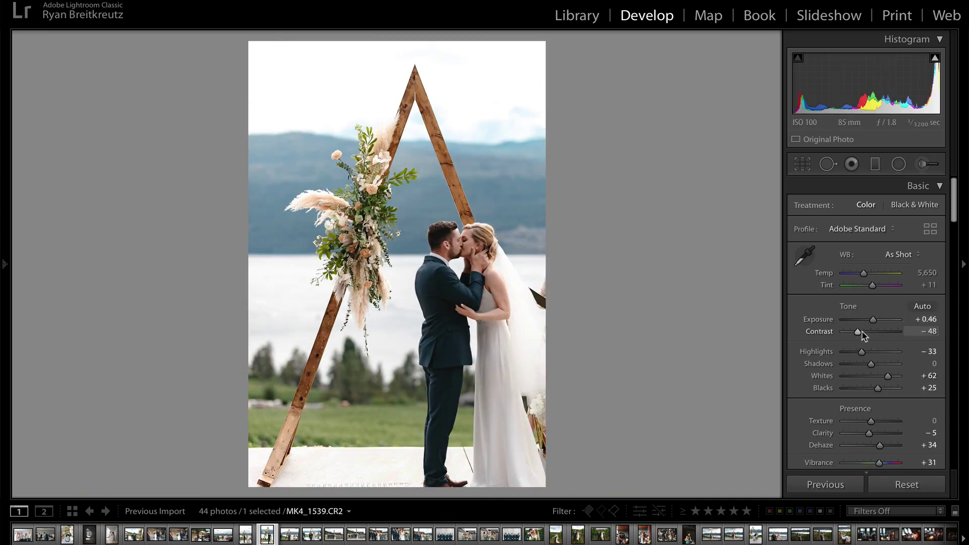
left_click(883, 321)
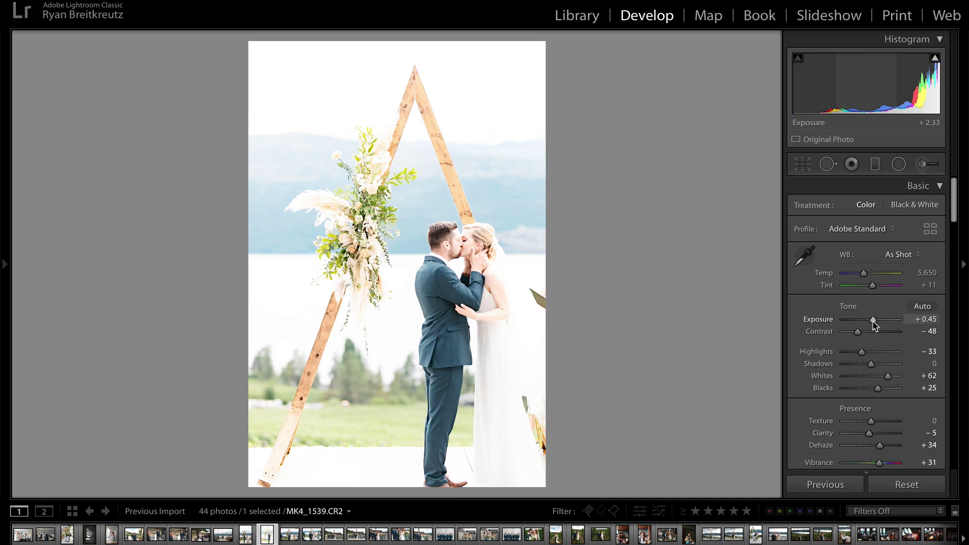
left_click_drag(847, 336, 842, 332)
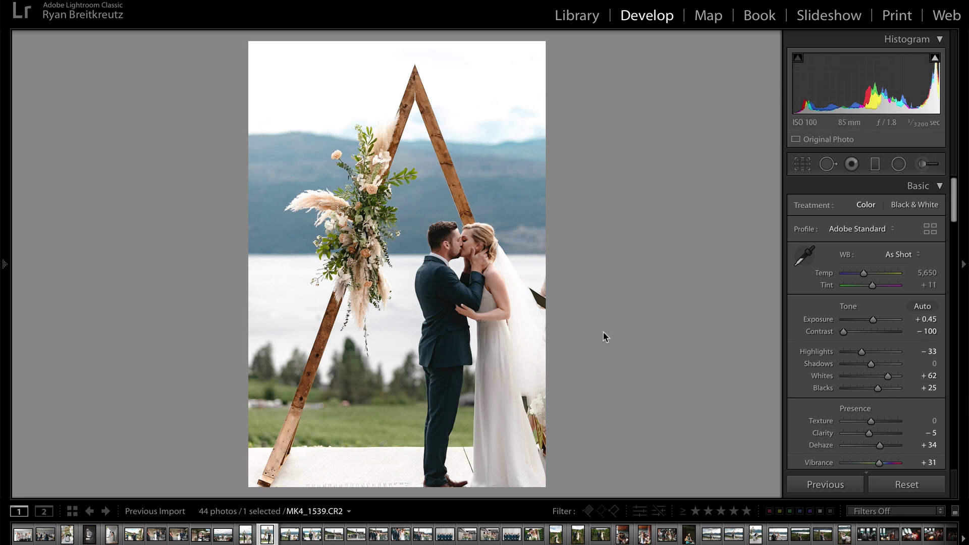
- Try highlights at +18, undo it, and switch to the Library grid
left_click_drag(864, 353, 877, 356)
key("ctrl+z")
key("g")
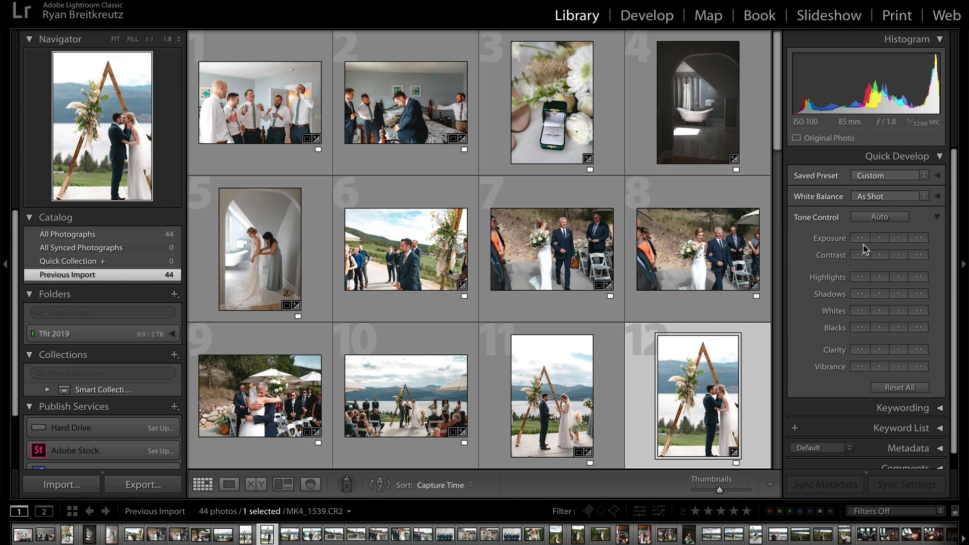
- Select all 44 photos, dismiss the White Balance list unchanged, then reselect only the groomsmen photo
left_click(267, 60)
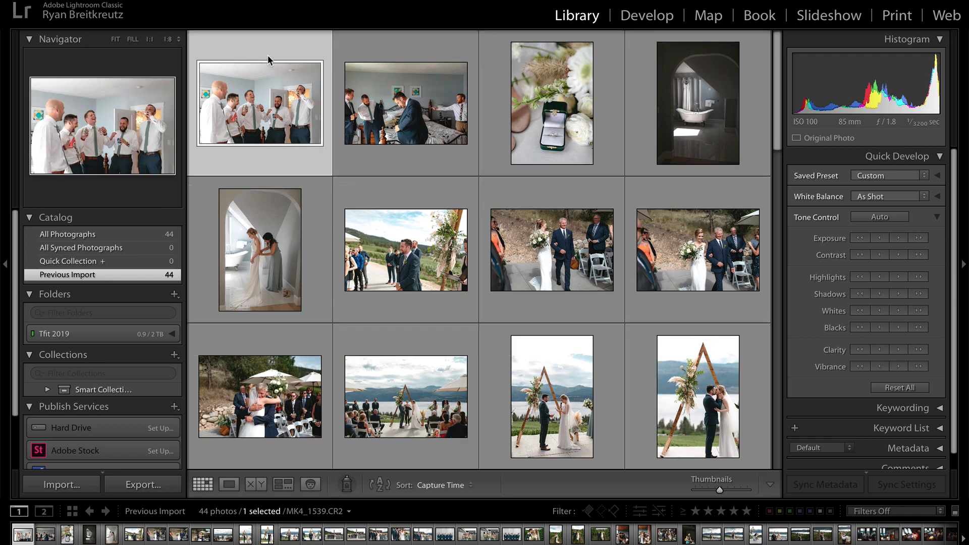
key("ctrl+a")
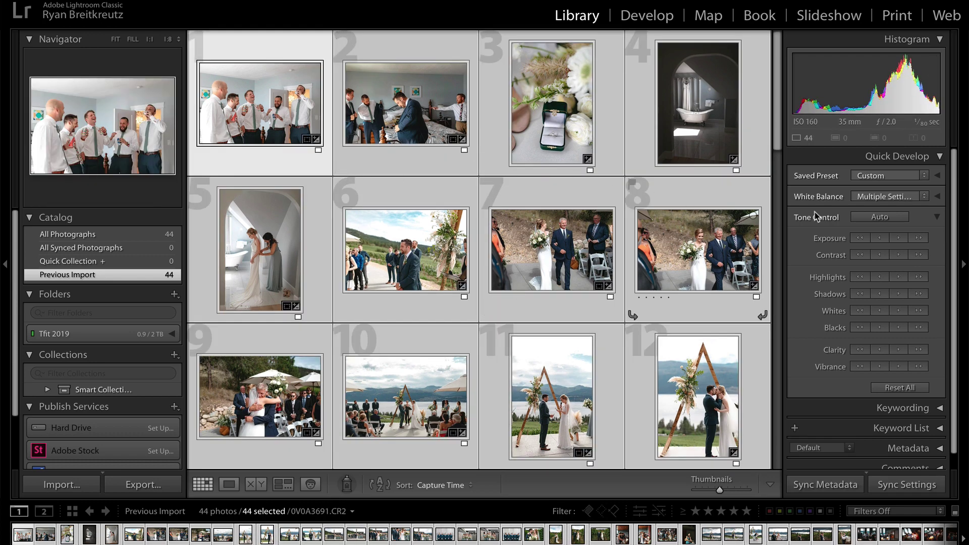
left_click(924, 197)
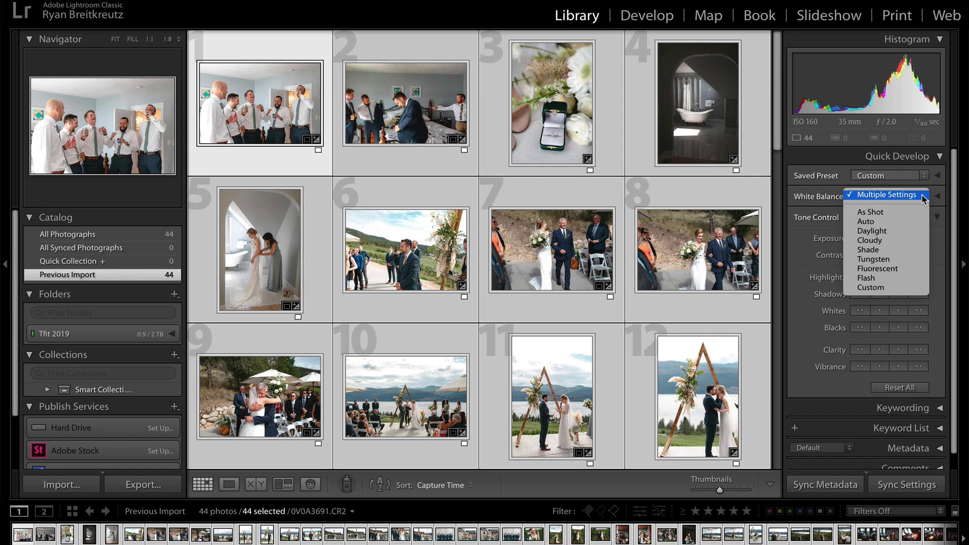
left_click(840, 218)
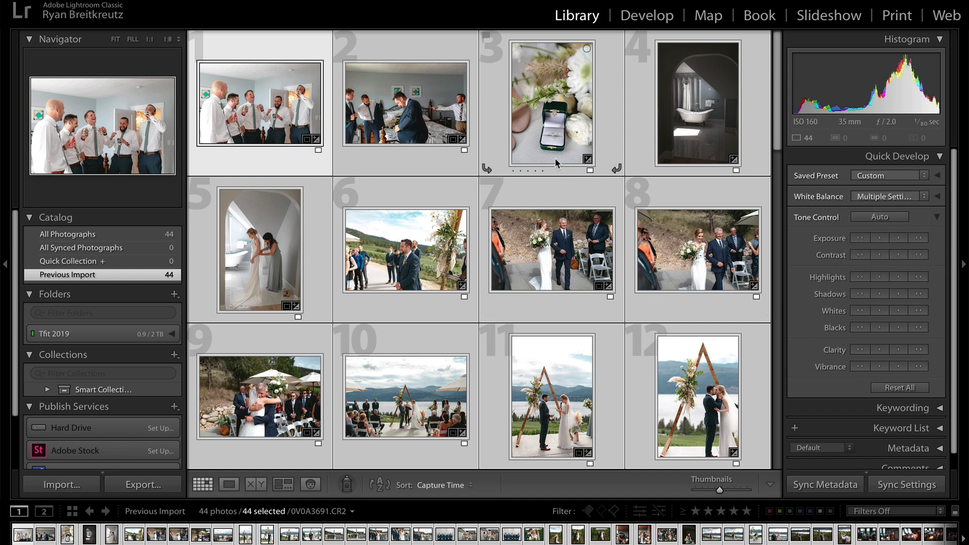
left_click(291, 43)
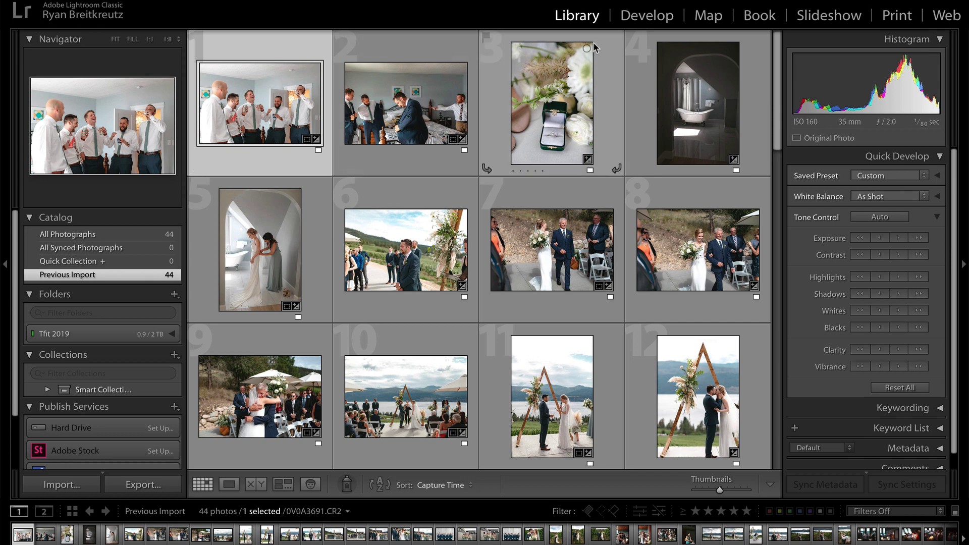
key("e")
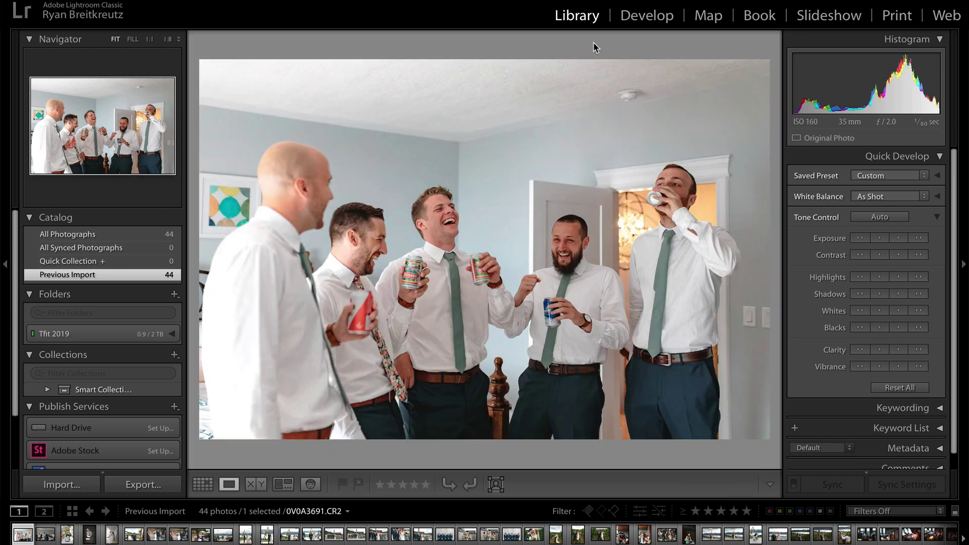
key("Right")
key("Right")
key("Right")
key("Right")
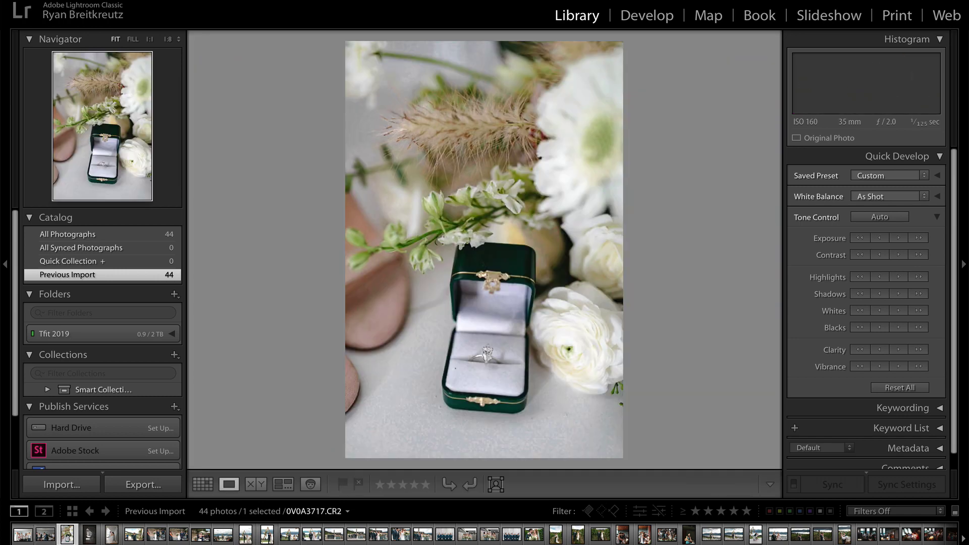
key("Right")
key("Right")
key("Right")
key("Right")
key("Right")
key("Right")
key("Right")
key("Right")
key("Right")
key("Right")
key("Right")
key("Right")
key("Right")
key("Right")
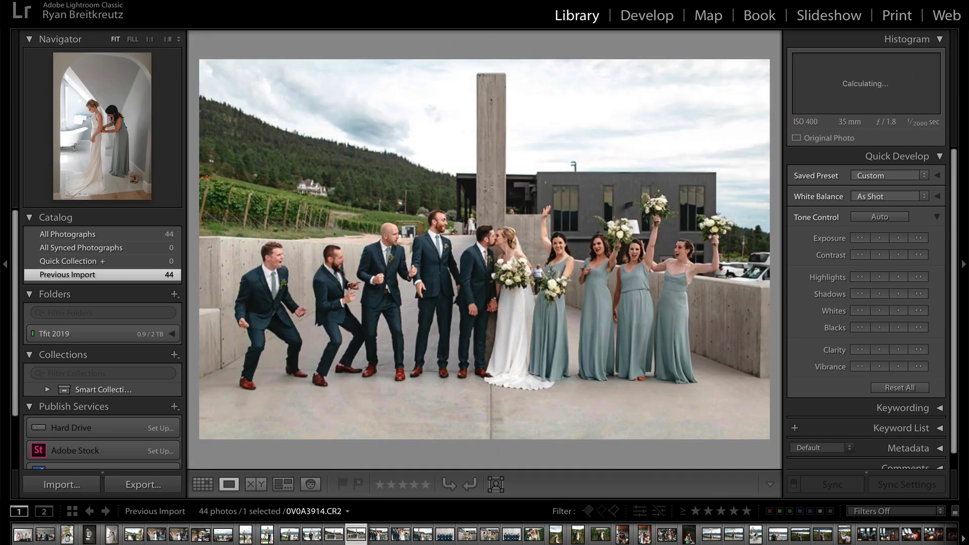
key("Right")
key("Right")
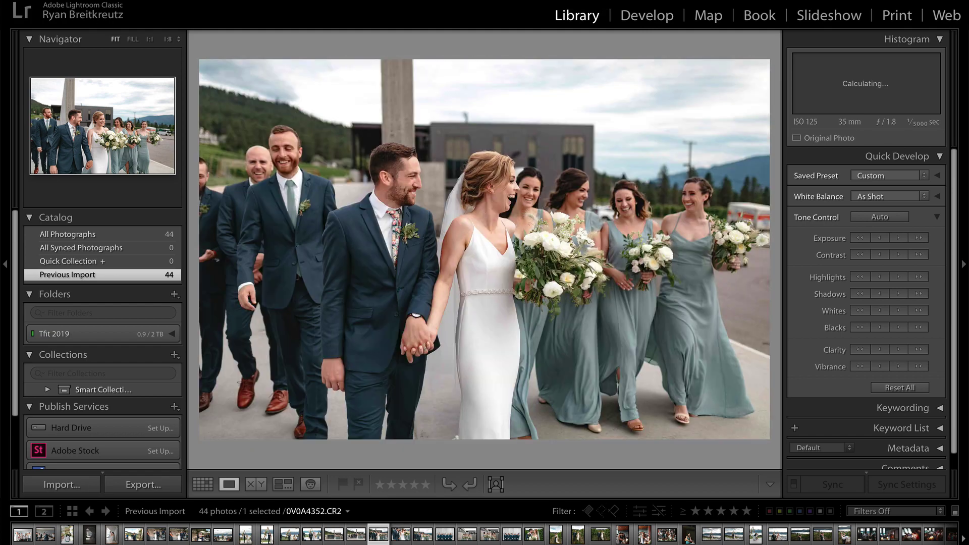
key("Right")
key("Right")
key("Right")
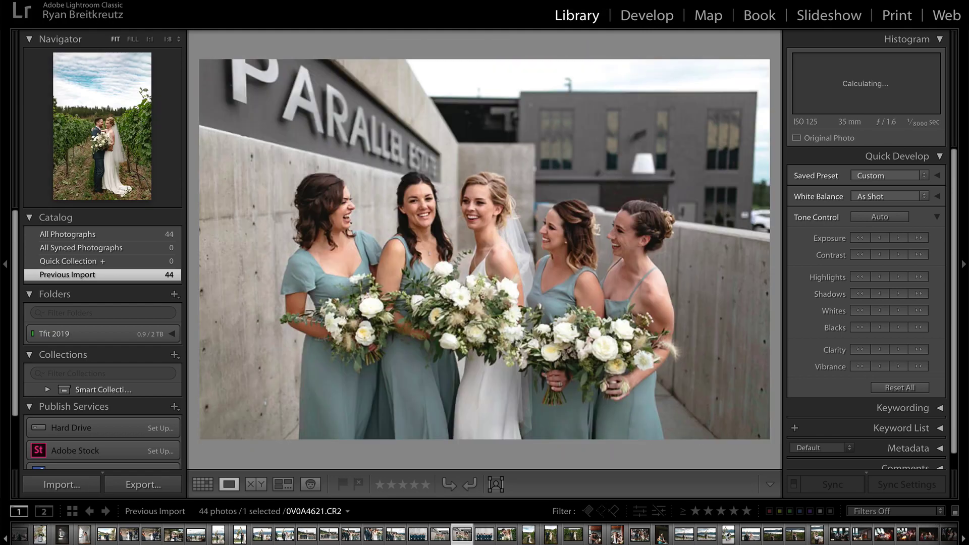
key("Left")
key("Left")
key("Left")
key("Left")
key("Left")
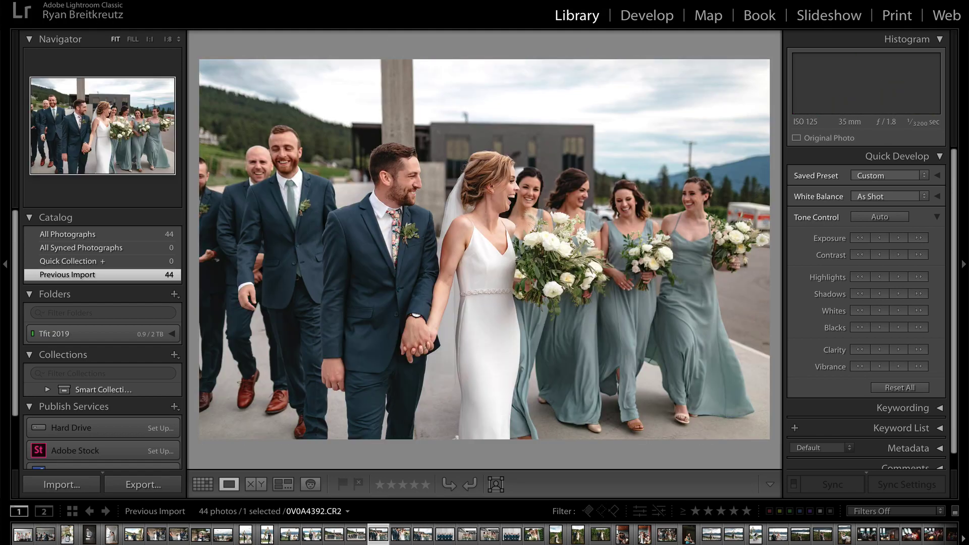
key("Home")
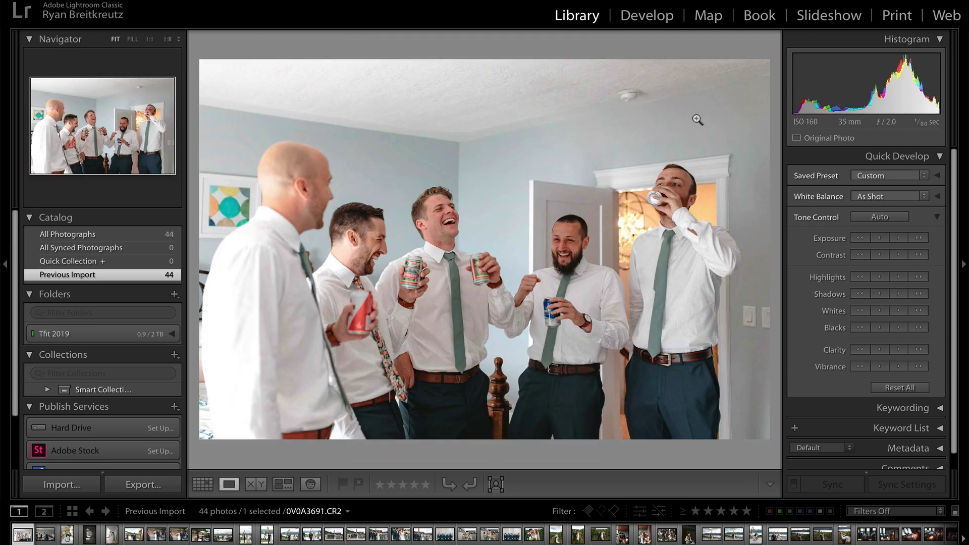
key("g")
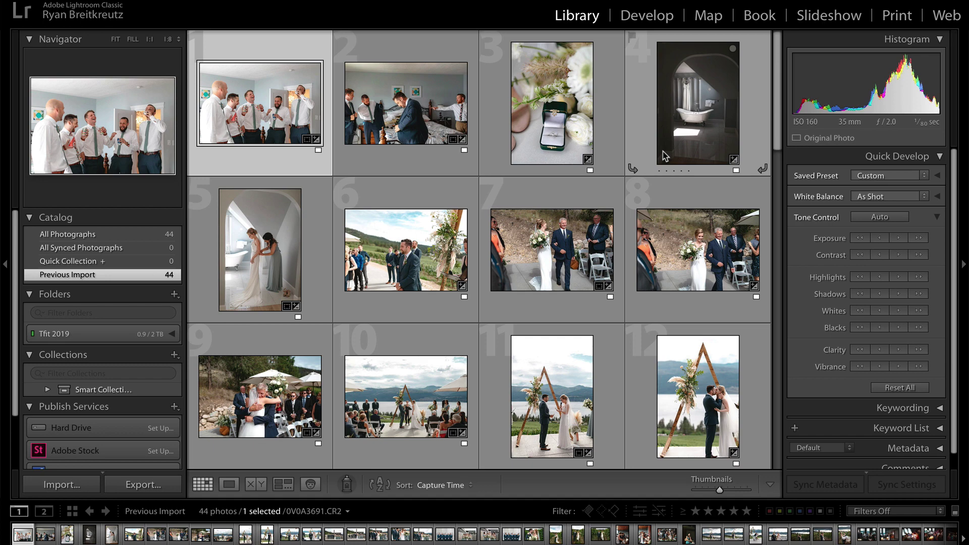
key("e")
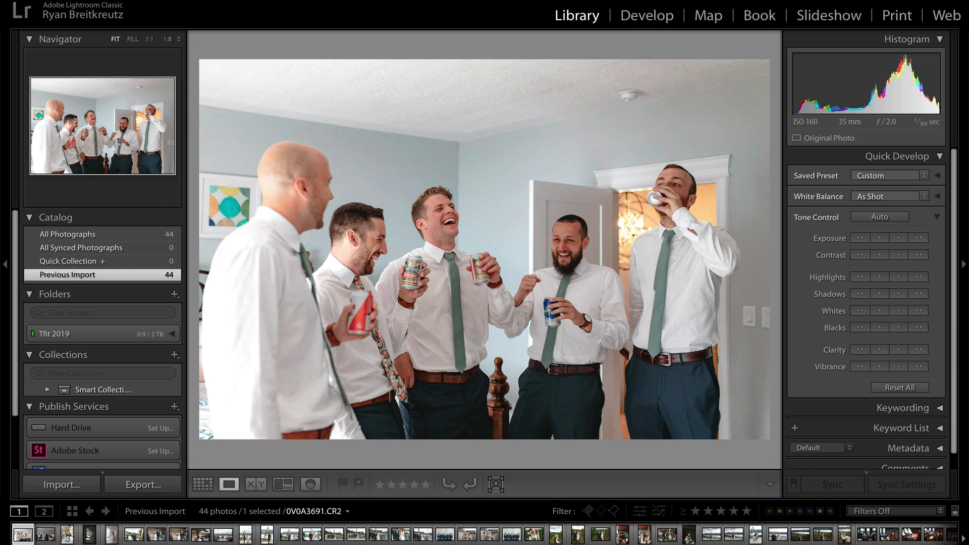
- Adjust the groomsmen photo's exposure, highlights, shadows, whites and blacks with Quick Develop buttons
left_click(89, 534)
left_click(22, 534)
left_click(901, 239)
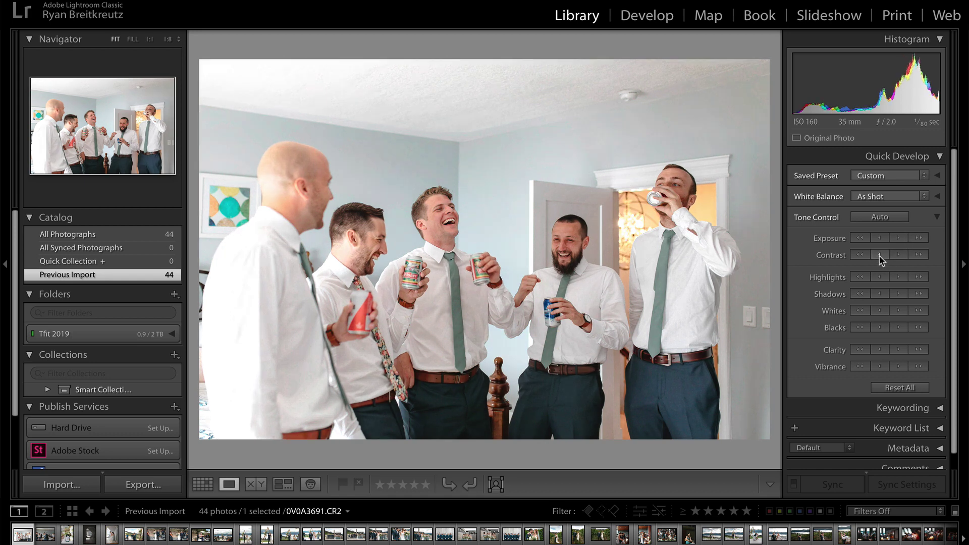
left_click(898, 277)
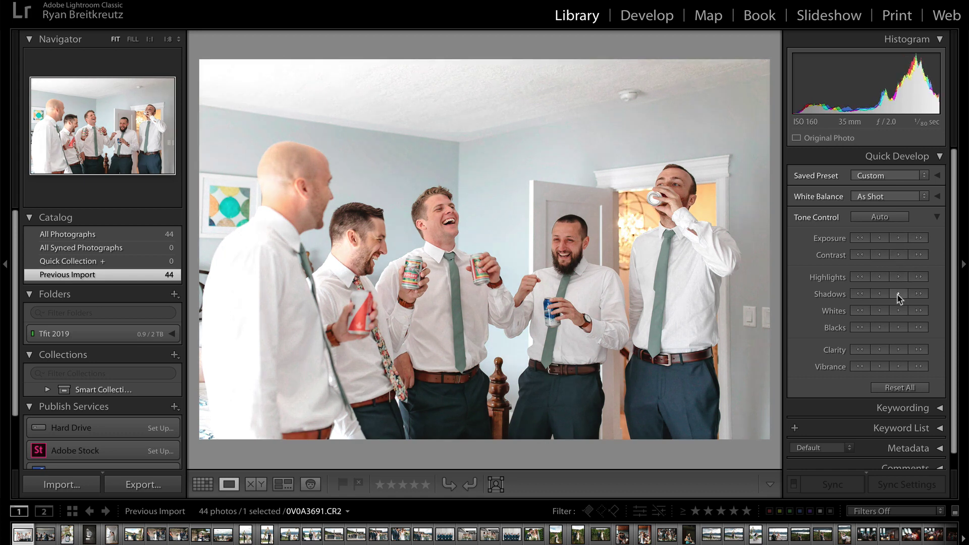
left_click(897, 294)
left_click(878, 312)
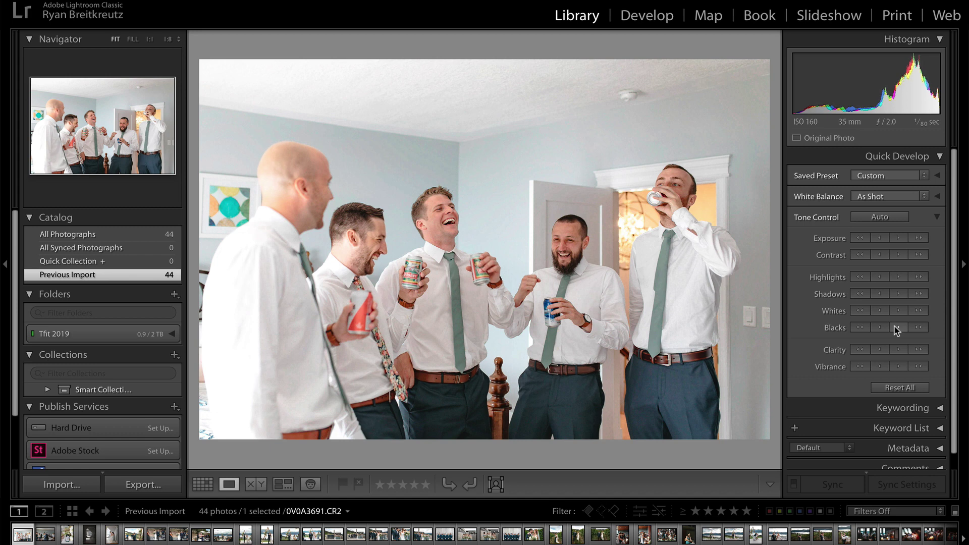
left_click(897, 327)
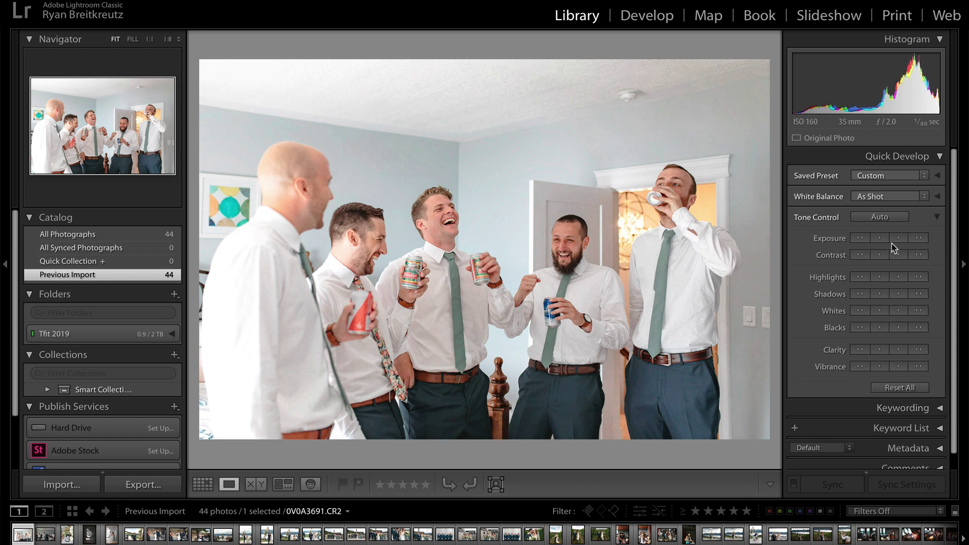
- Undo the blacks and whites tweaks and open the photo in Develop
key("ctrl+z")
key("ctrl+z")
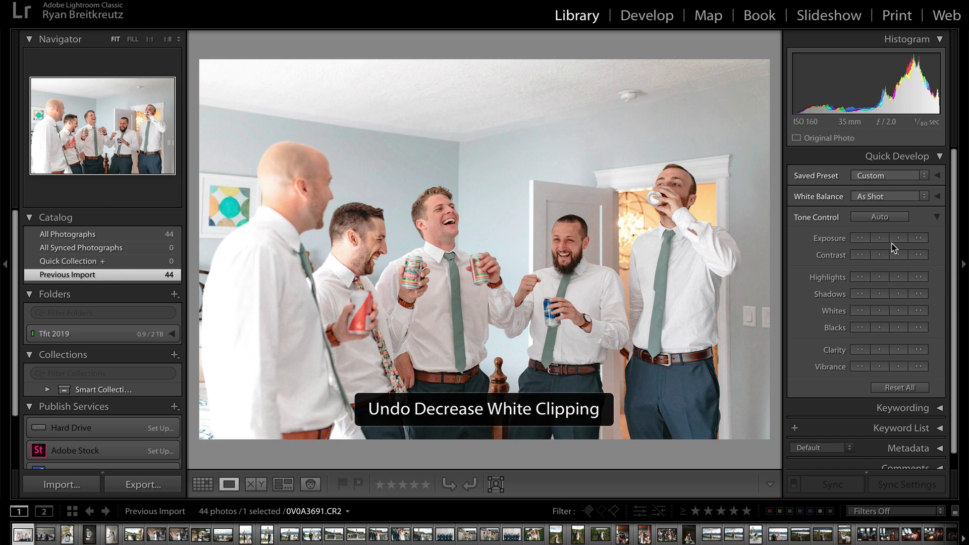
key("ctrl+z")
key("ctrl+z")
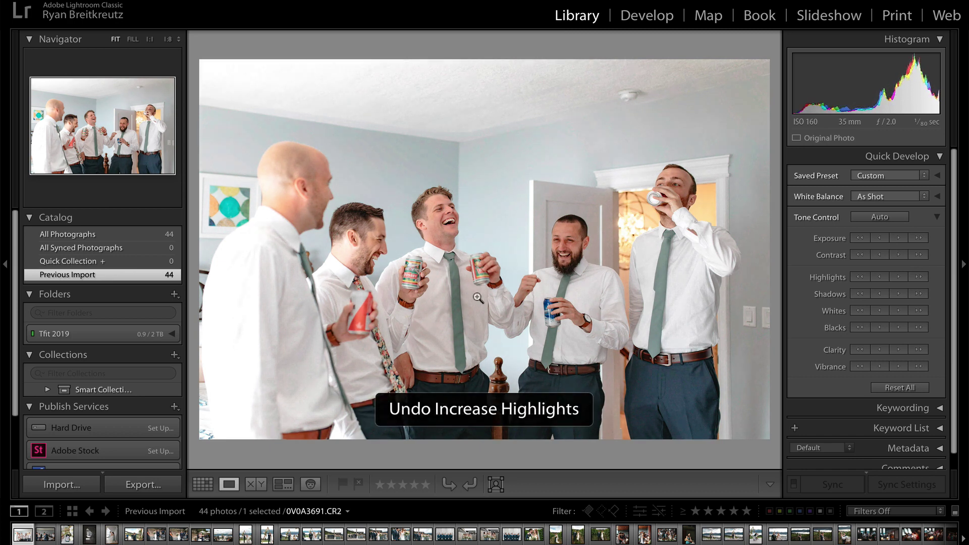
left_click(648, 16)
- Reset the photo and apply the SE Clean & Classic + develop preset
left_click(907, 485)
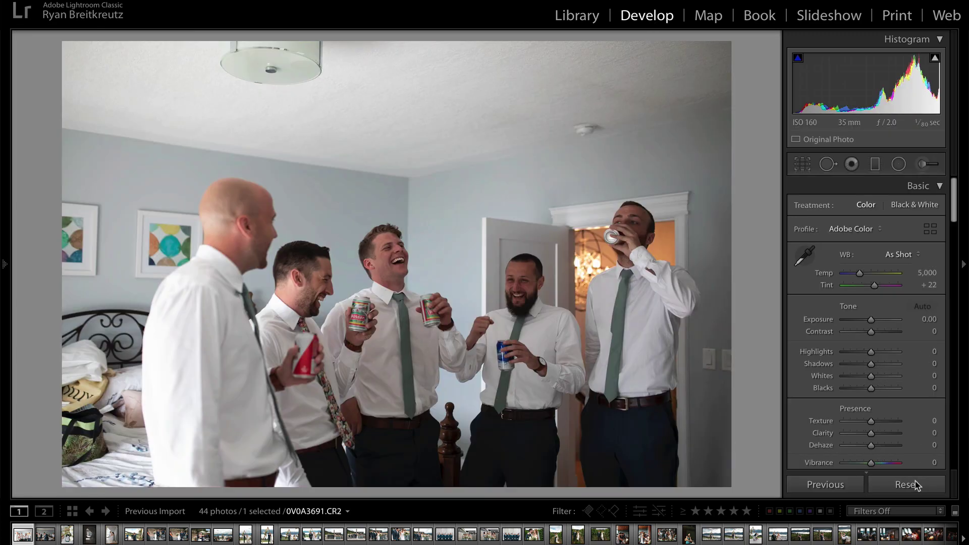
left_click(4, 265)
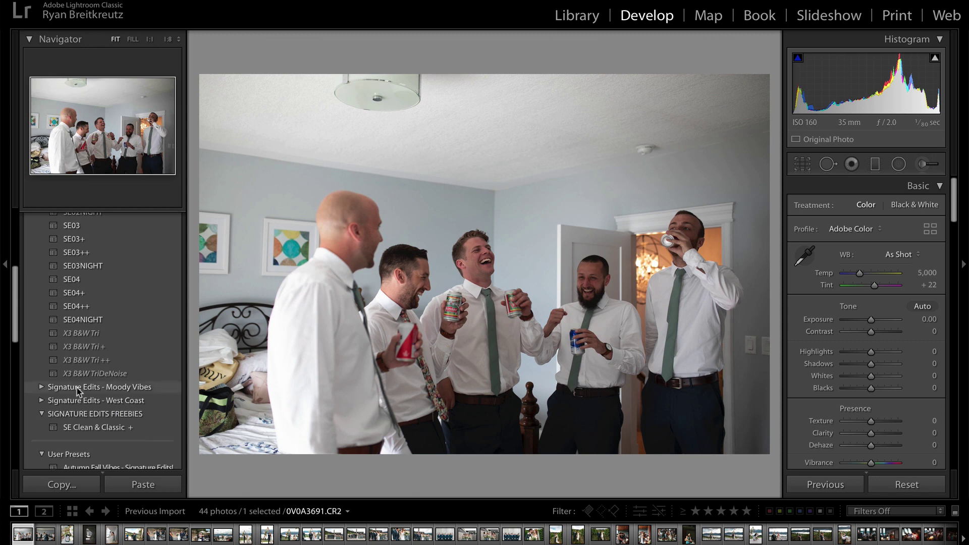
scroll(135, 376, "down", 2)
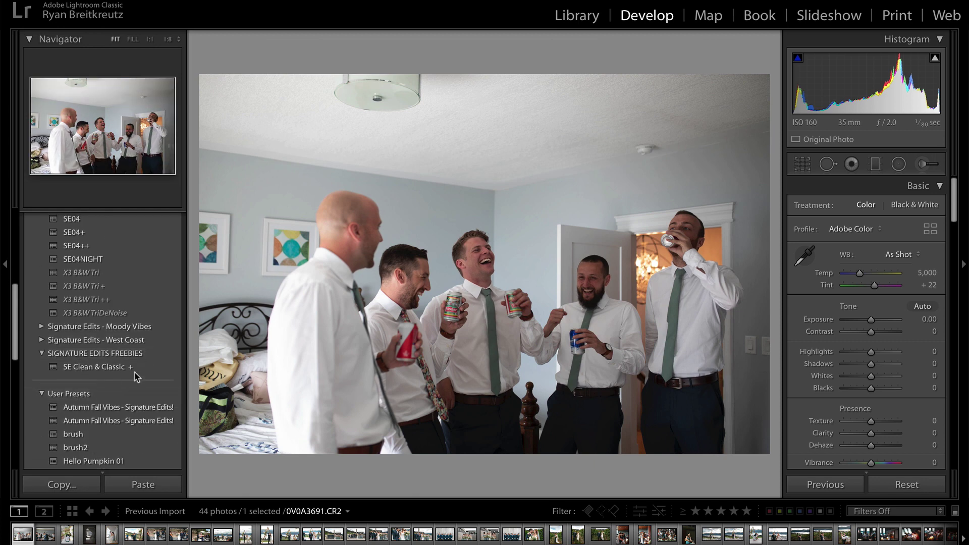
left_click(93, 369)
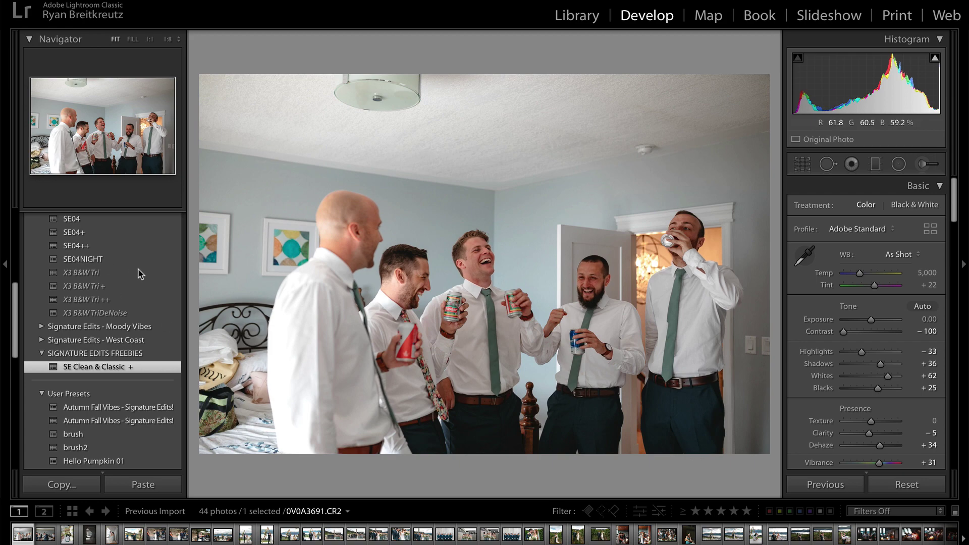
left_click(4, 264)
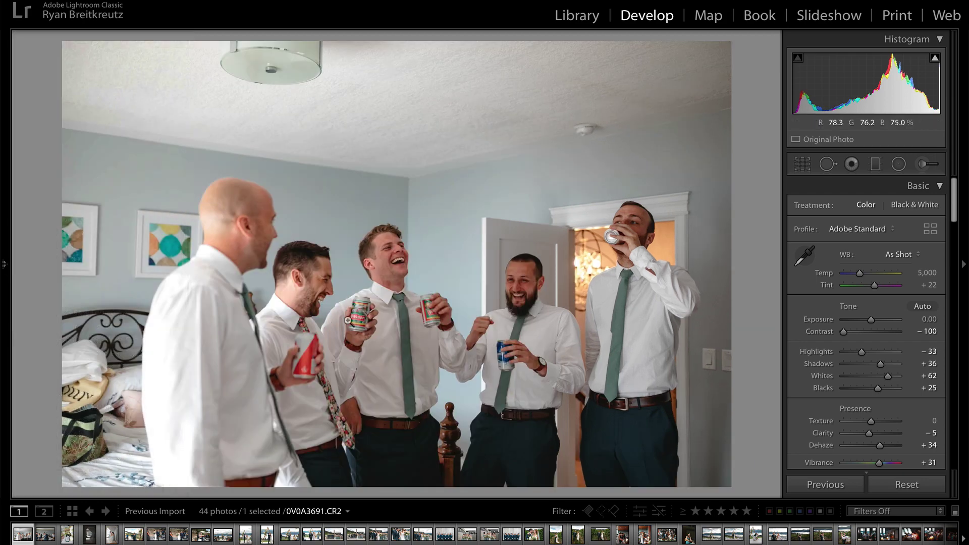
- Set exposure to +0.66 and contrast to -82
key("equal")
key("equal")
key("equal")
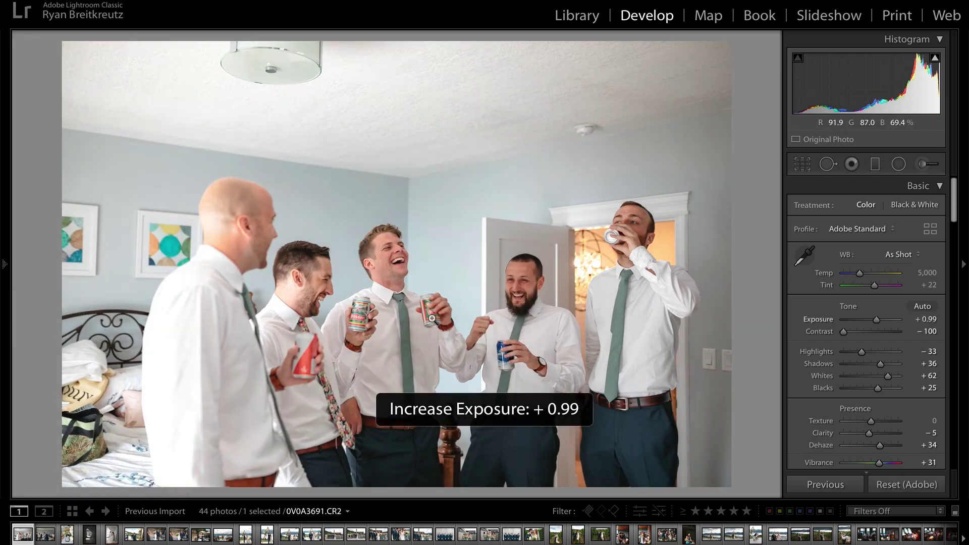
left_click_drag(843, 332, 855, 332)
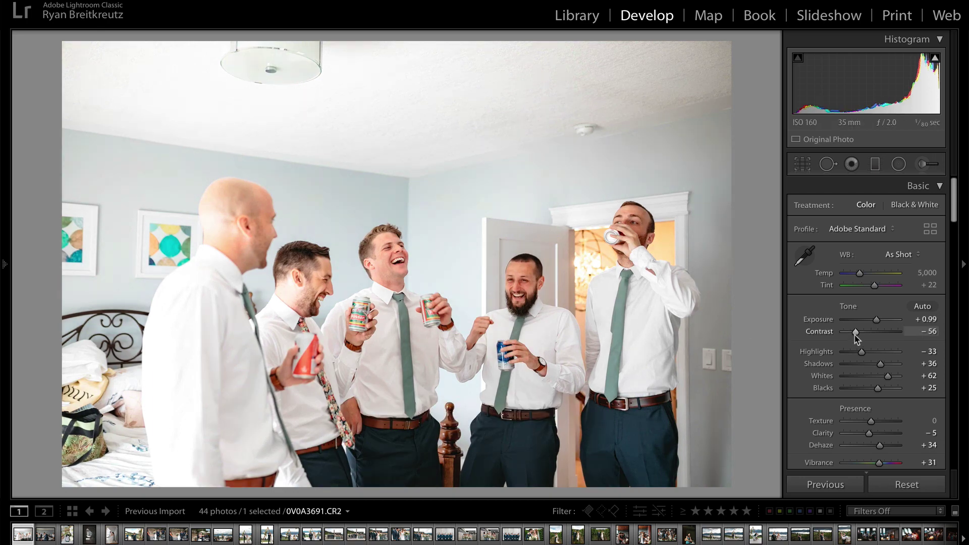
key("minus")
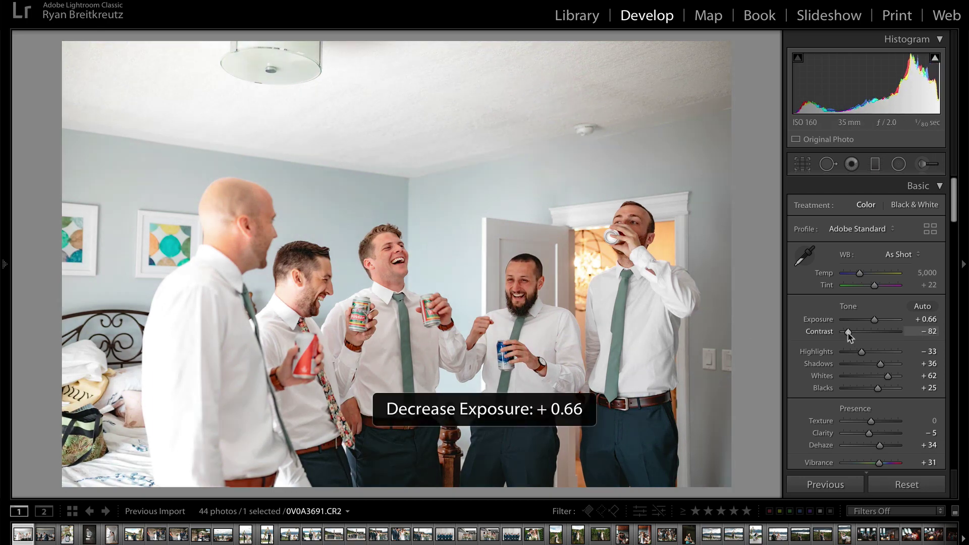
left_click_drag(852, 337, 844, 337)
- Show the edited groomsmen photo large in the Library Loupe view
key("Right")
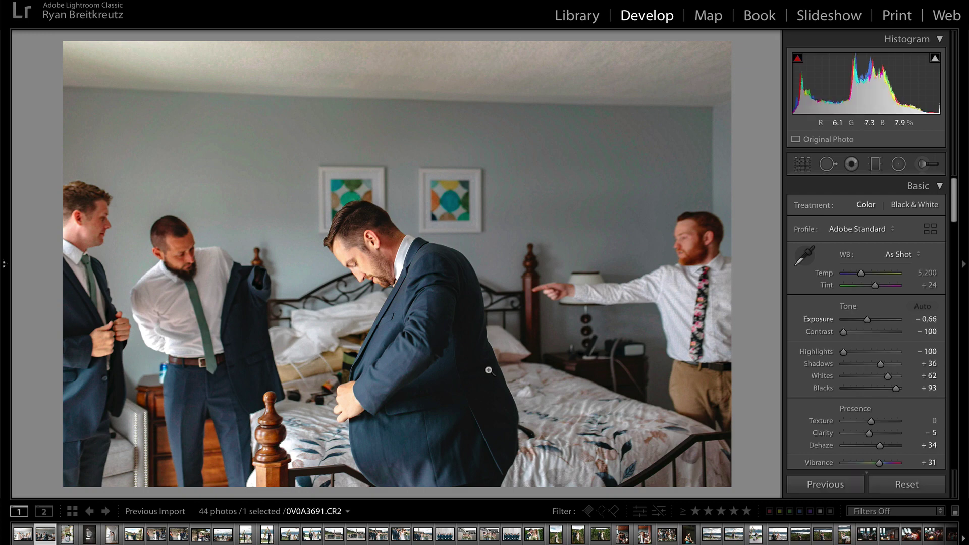
key("Left")
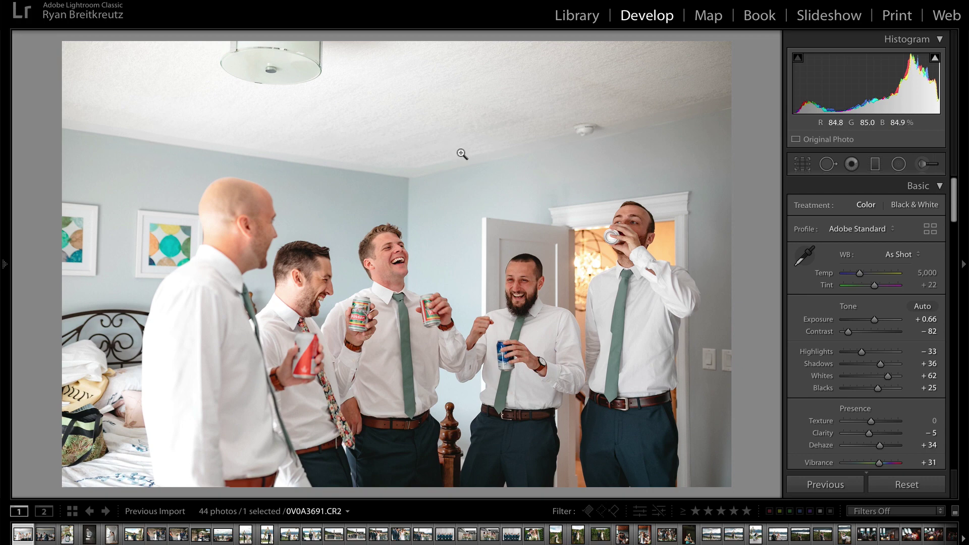
key("g")
key("e")
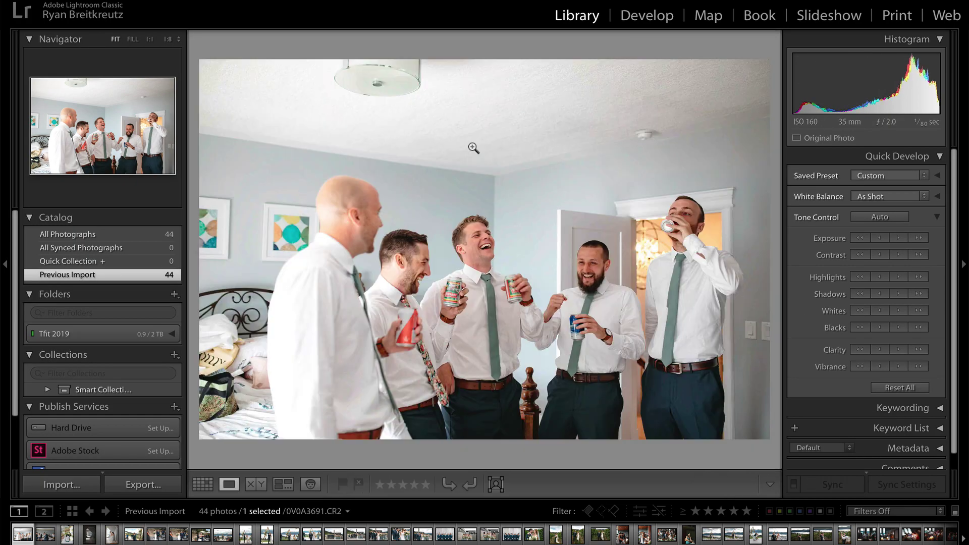
- Darken the groomsmen exposure one step, then brighten and re-darken a bride photo's exposure
left_click(881, 238)
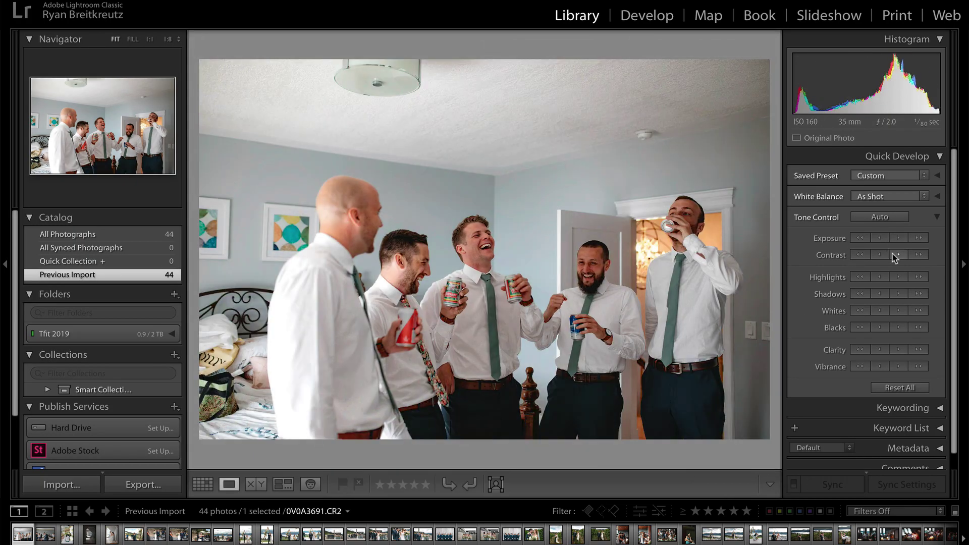
key("Right")
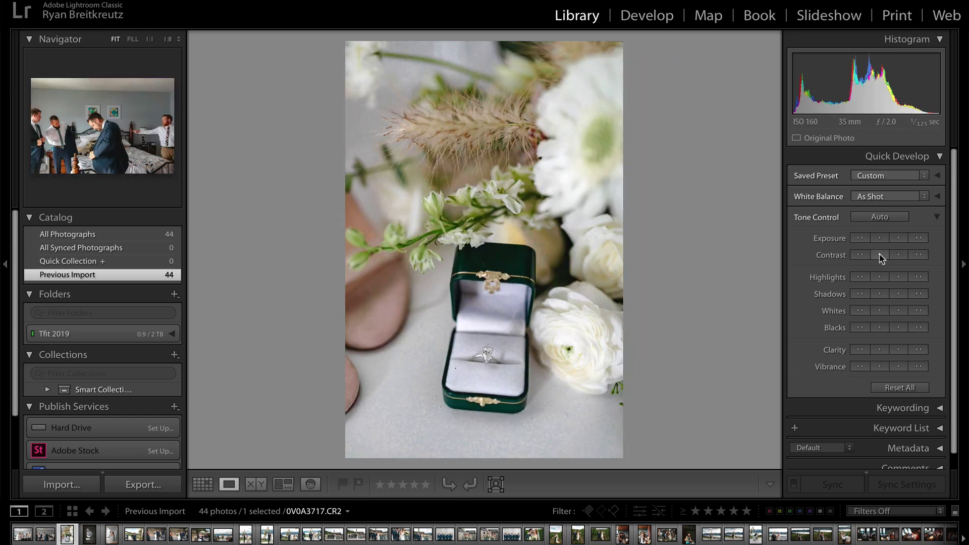
key("Right")
key("Right")
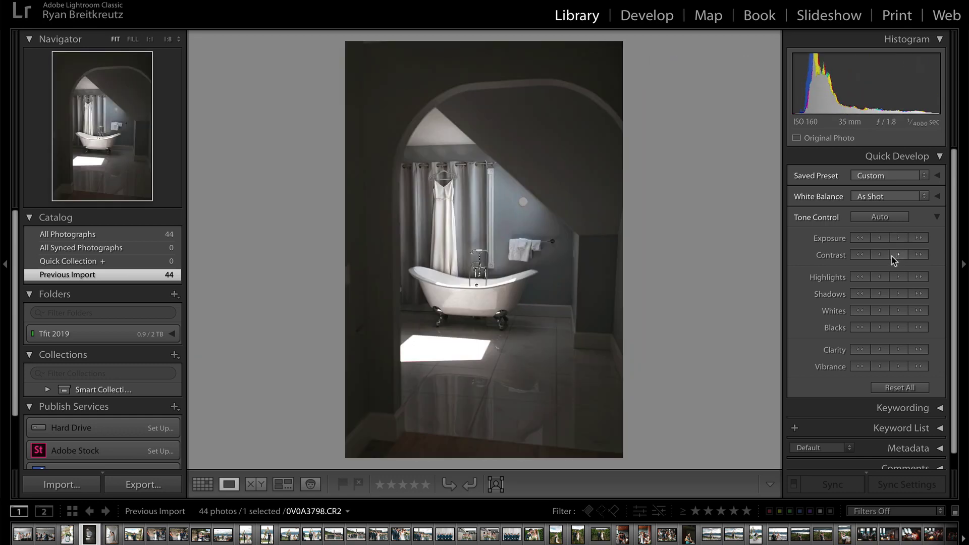
key("Right")
left_click(892, 241)
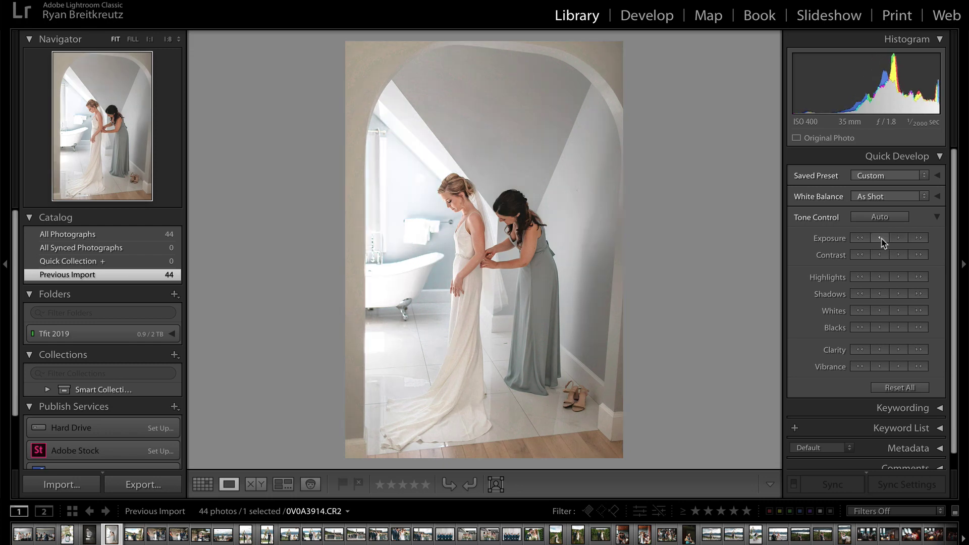
left_click(880, 238)
- Browse back and forth among the bride, father and groomsmen-with-cans photos
key("Right")
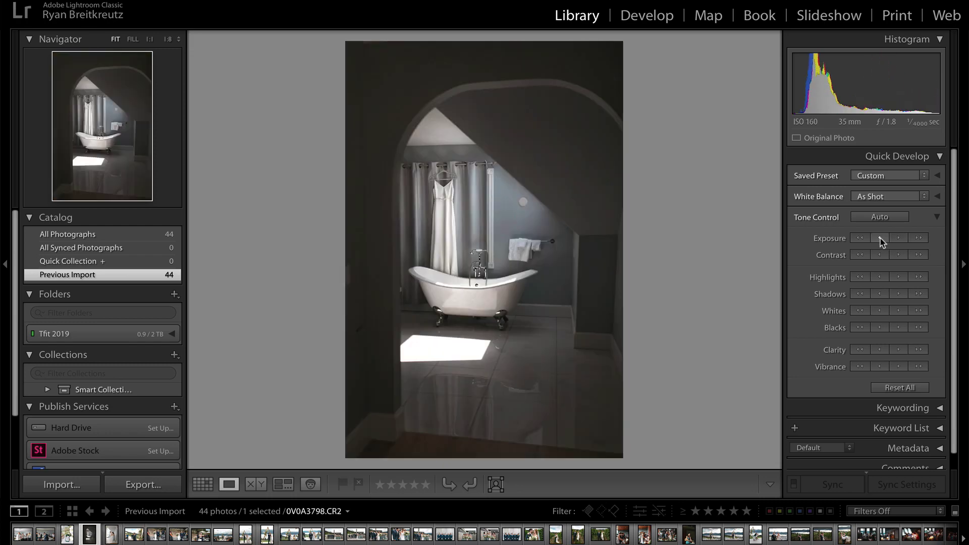
key("Right")
key("Left")
key("Left")
key("Left")
key("Left")
key("Left")
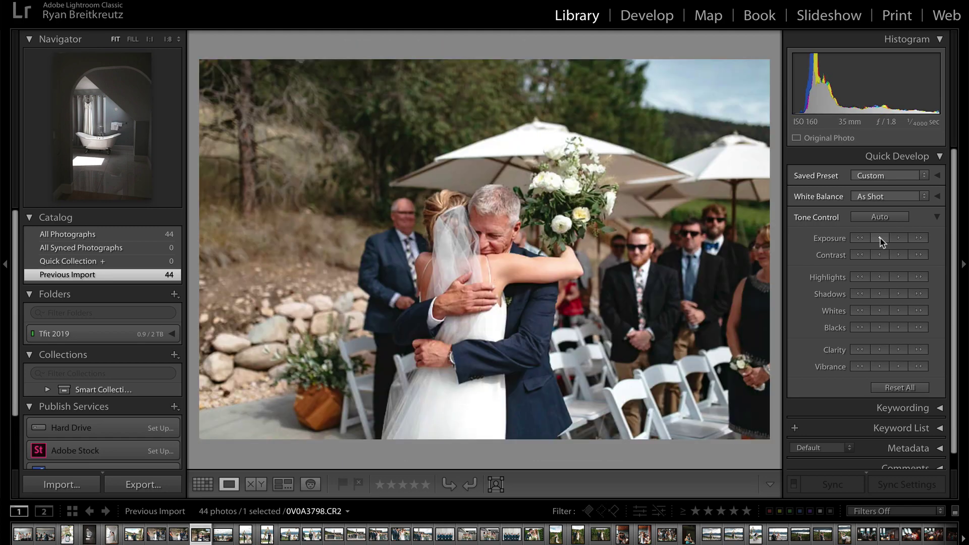
key("Left")
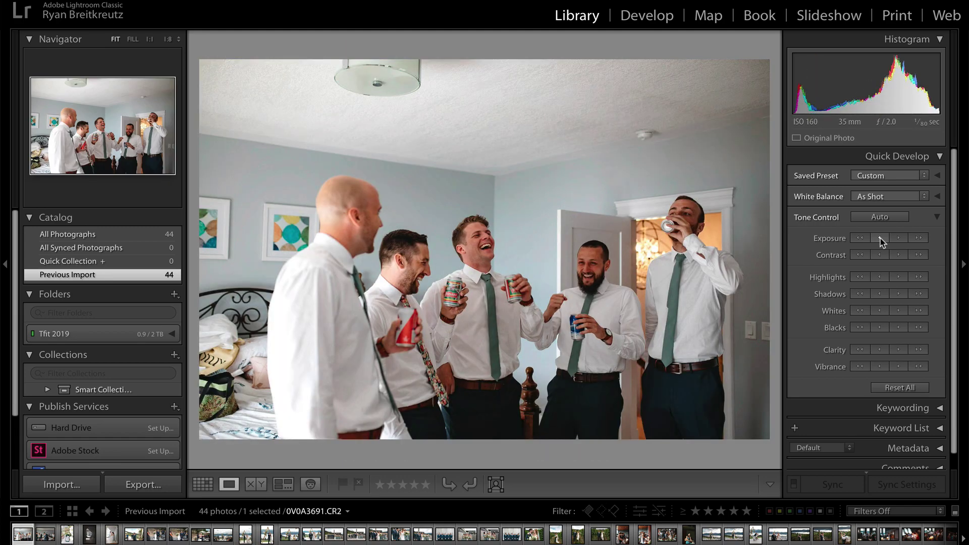
key("Right")
key("Right")
key("Right")
key("Right")
key("Right")
key("Right")
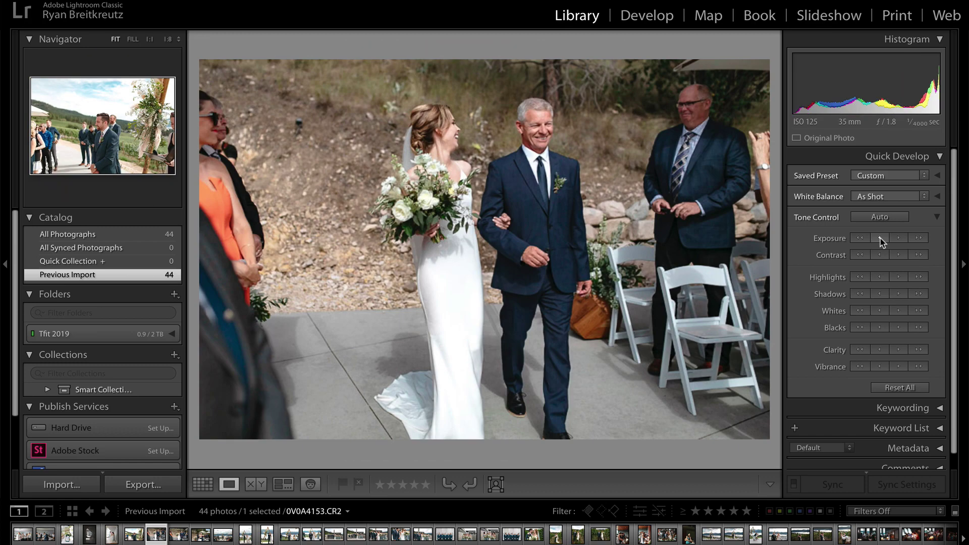
key("Right")
key("Right")
key("Left")
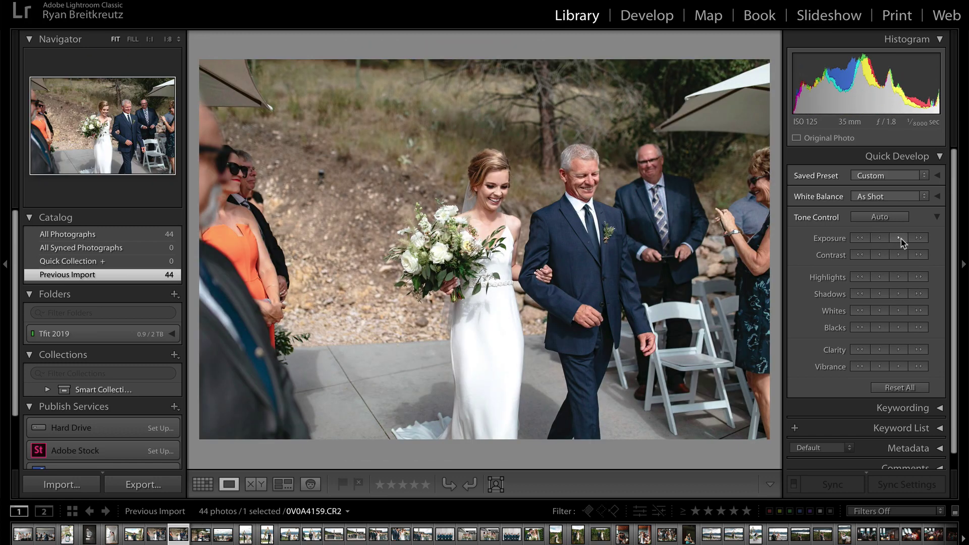
- Advance past the ceremony and bridal party shots to vineyard photo 0V0A4689 and open it in Develop
key("Right")
key("Right")
key("Right")
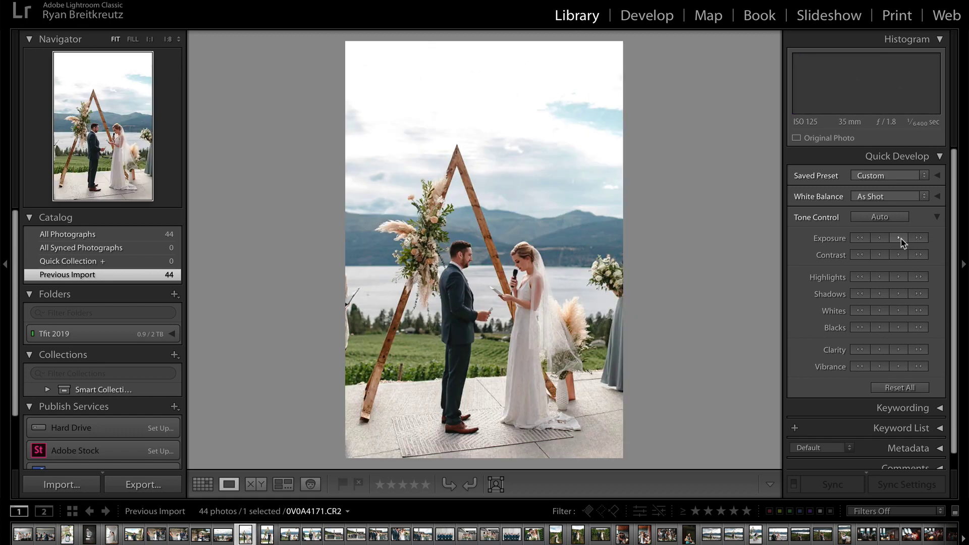
key("Right")
key("Left")
key("Left")
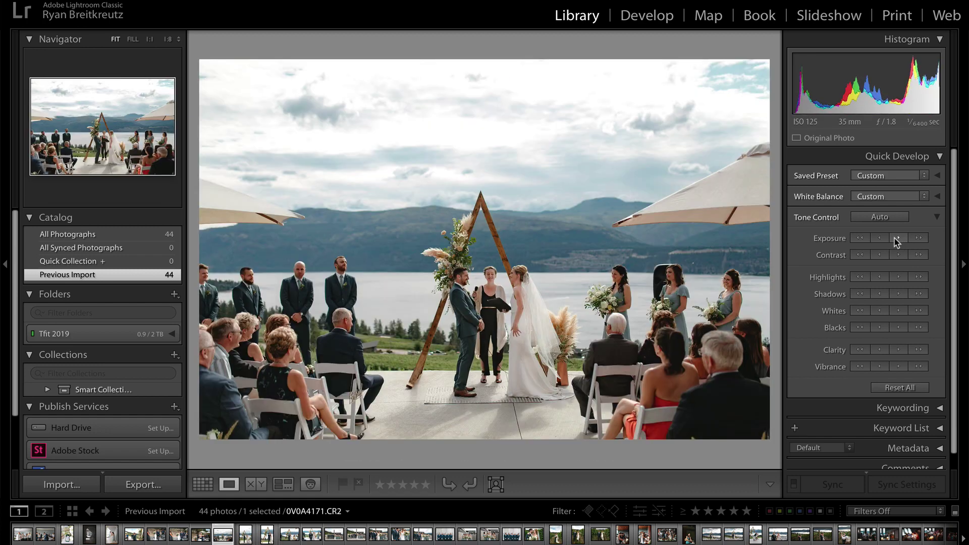
key("Right")
key("Right")
key("Right")
key("Right")
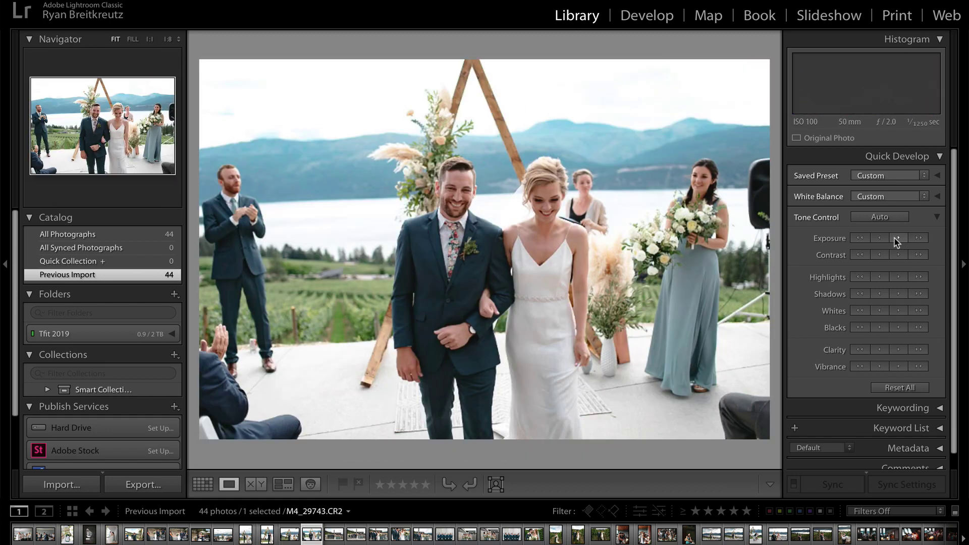
key("Right")
key("Right")
key("Right")
key("Right")
key("Right")
key("Right")
key("Right")
key("Right")
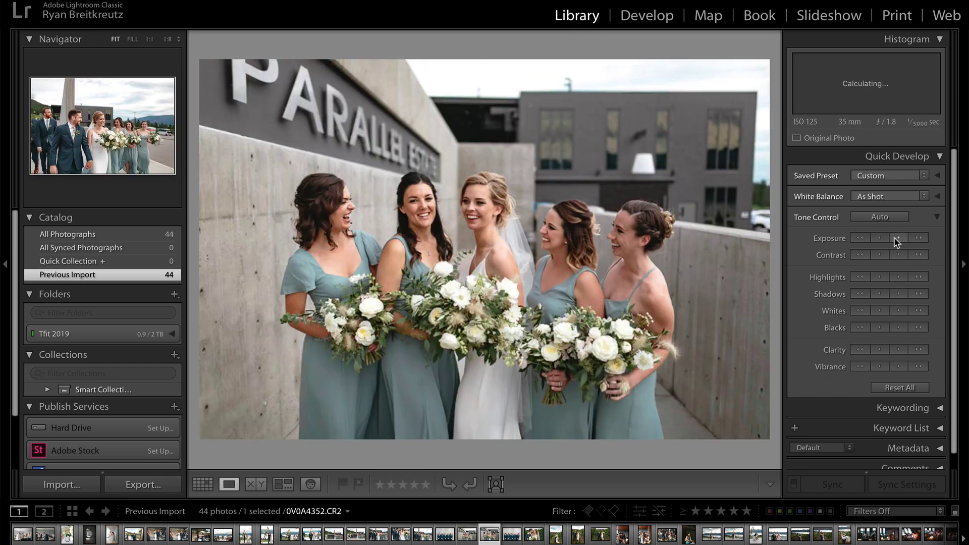
key("Right")
key("Right")
key("Right")
key("Left")
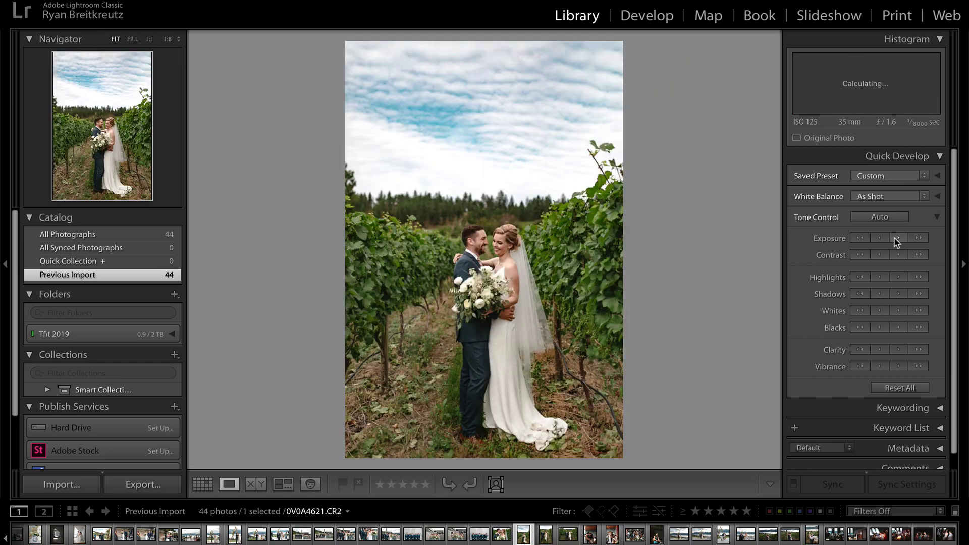
key("Right")
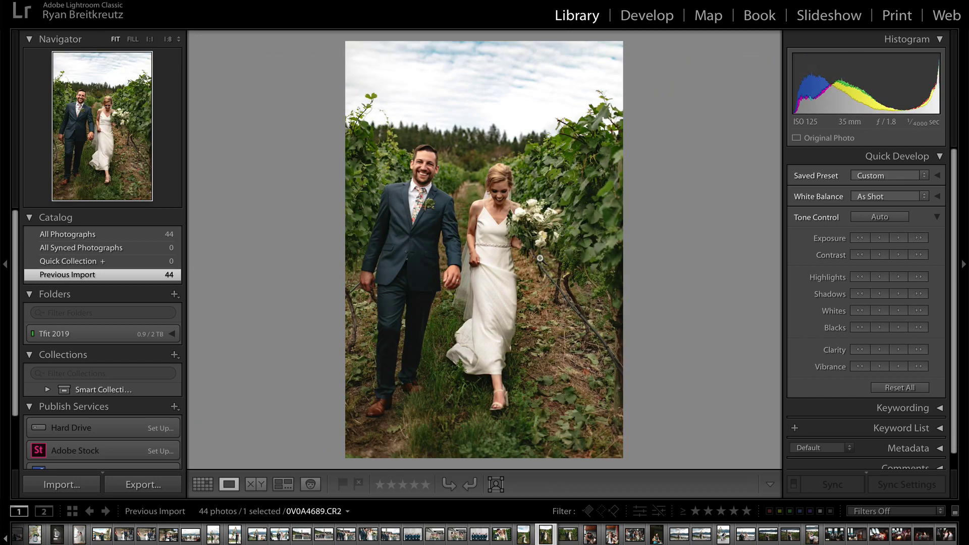
key("d")
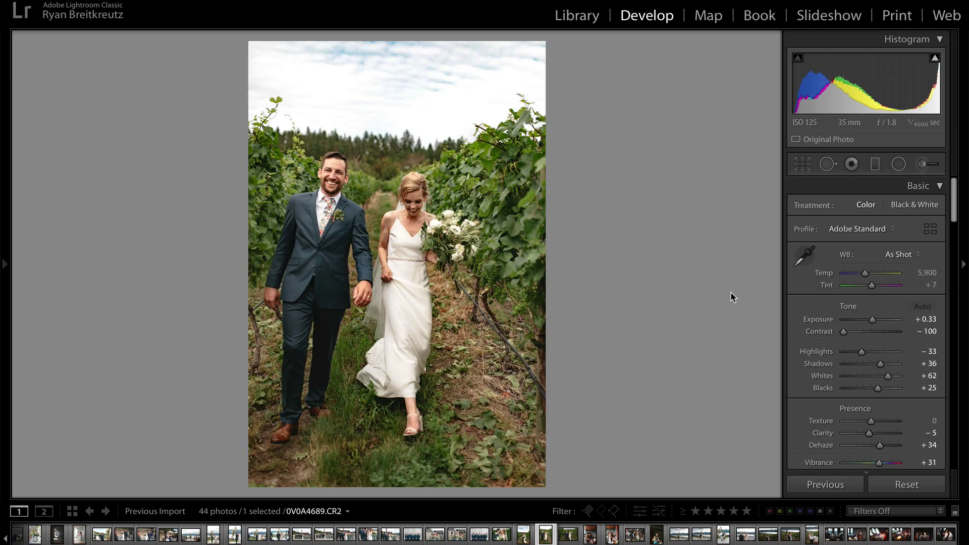
- Paint an Adjustment Brush stroke over the bride's face with Contrast -42 and Whites 5
left_click(924, 165)
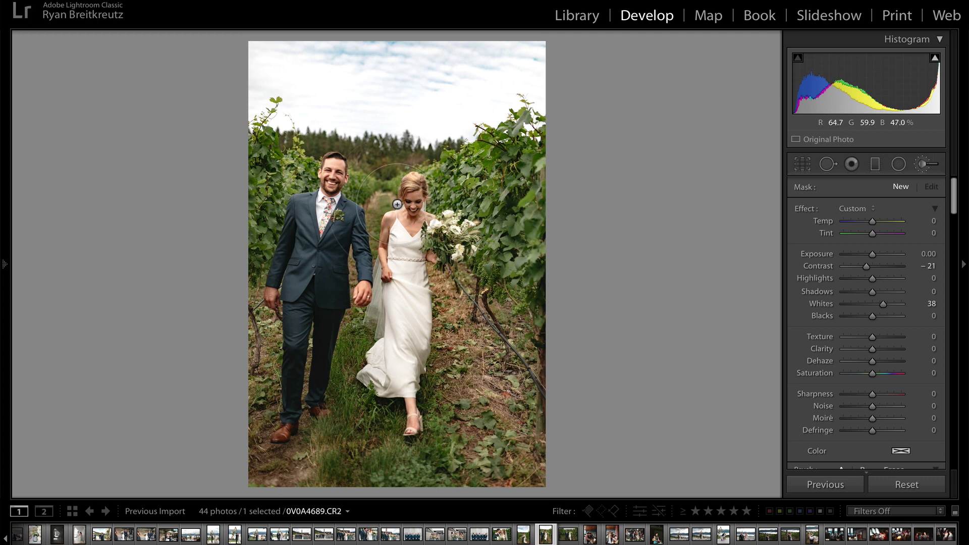
mouse_move(361, 274)
left_mouse_down()
mouse_move(314, 241)
mouse_move(305, 338)
mouse_move(323, 414)
left_mouse_up()
left_click_drag(866, 265, 860, 266)
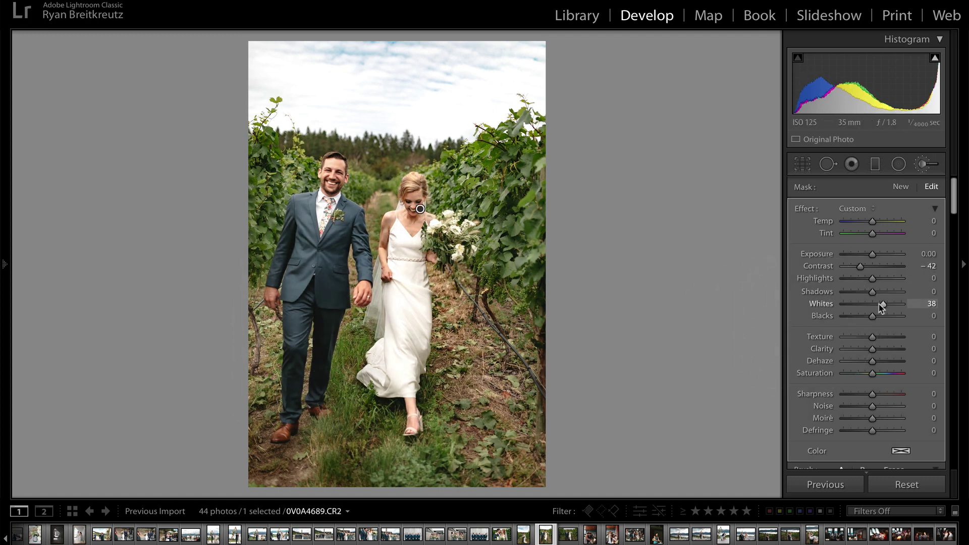
left_click_drag(879, 307, 875, 305)
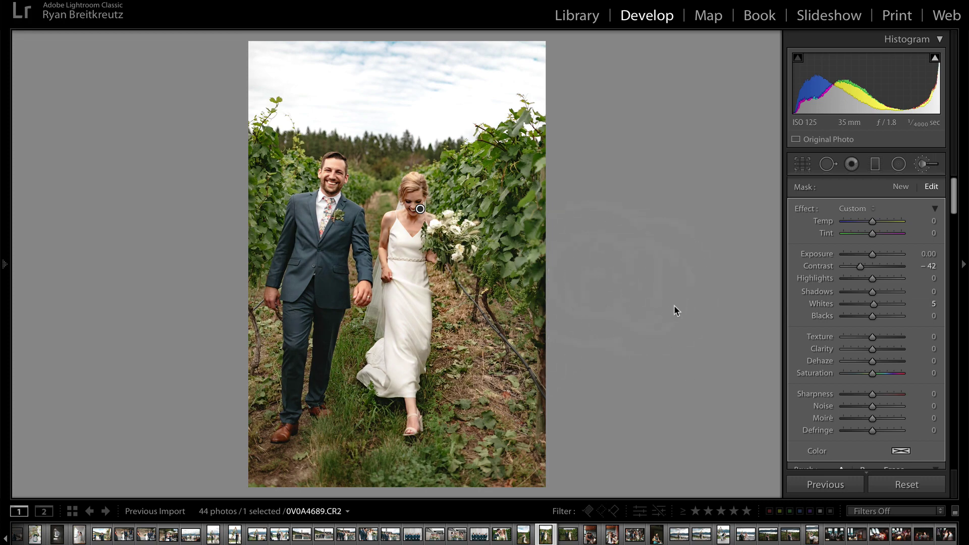
- Finish the brush adjustment and show the vineyard photo large in the Library
key("k")
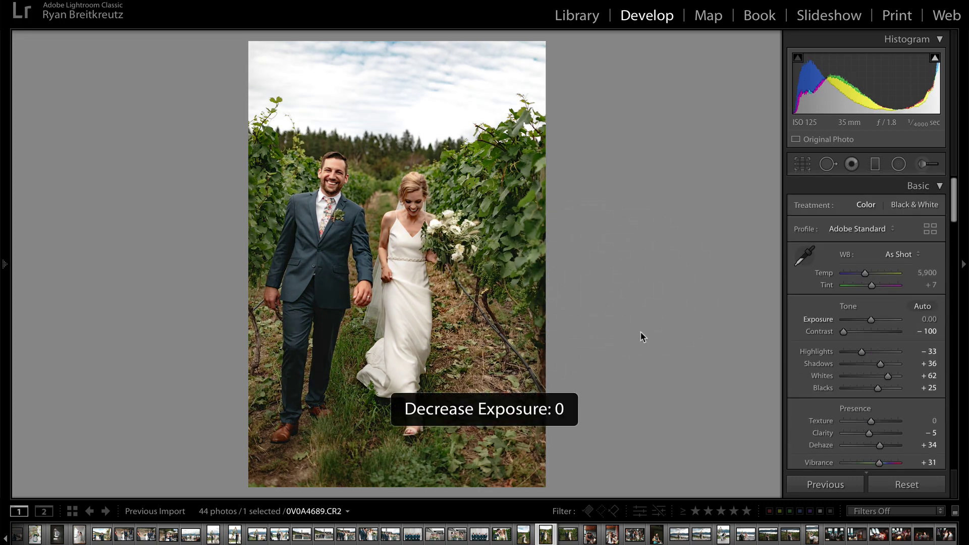
key("g")
key("e")
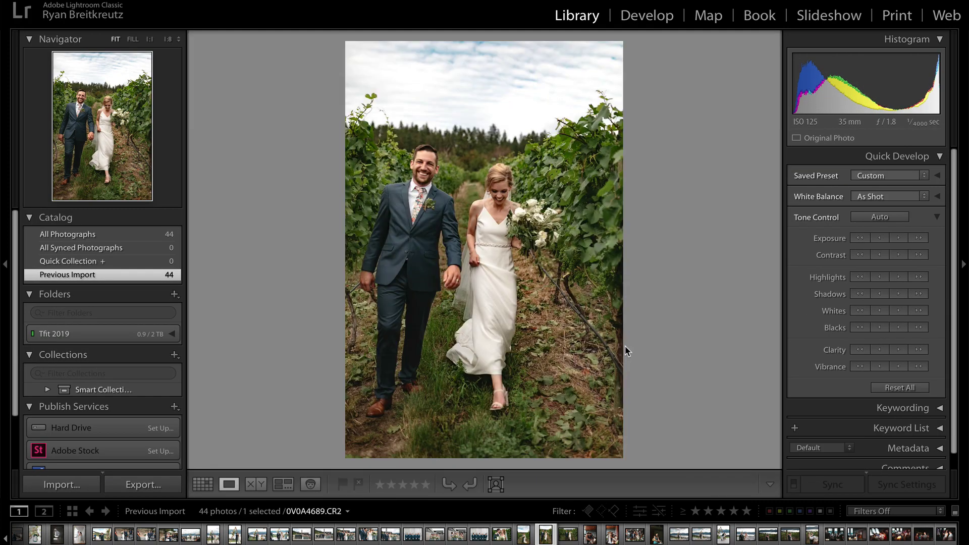
- Browse the later photos and show 0V0A4893, the couple under the lakeside arch, in Library
key("Right")
key("Right")
key("Right")
key("Right")
key("Right")
key("Right")
key("Right")
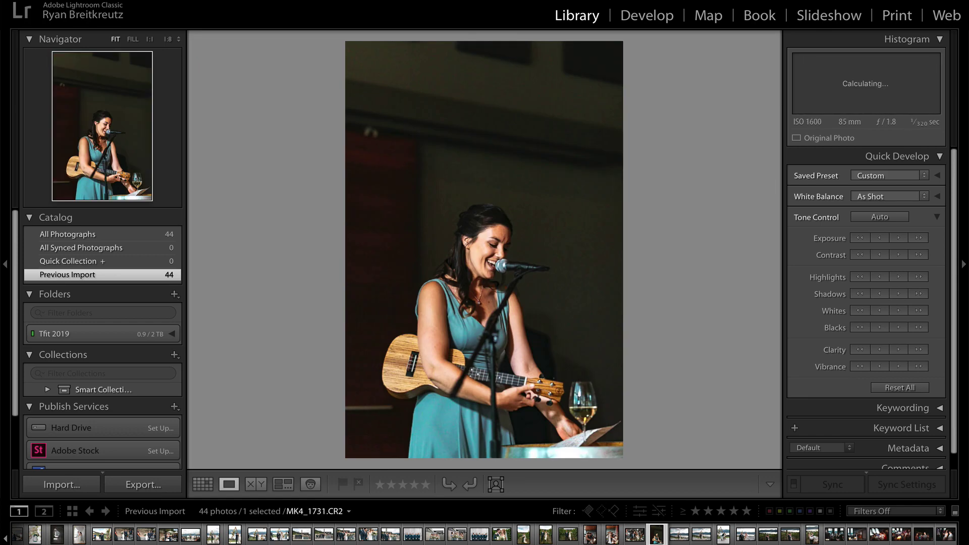
key("Right")
key("Right")
key("Right")
key("Right")
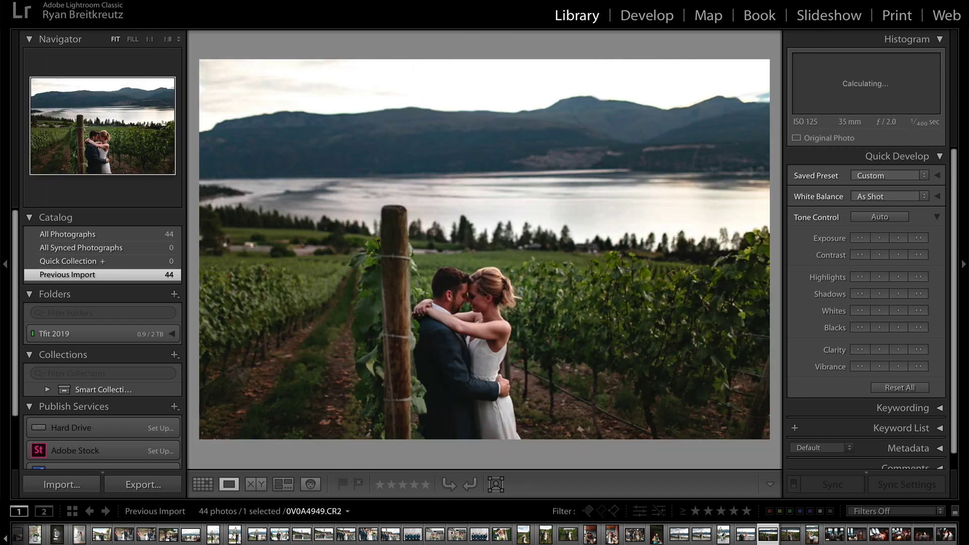
key("Right")
key("Right")
key("Right")
key("Right")
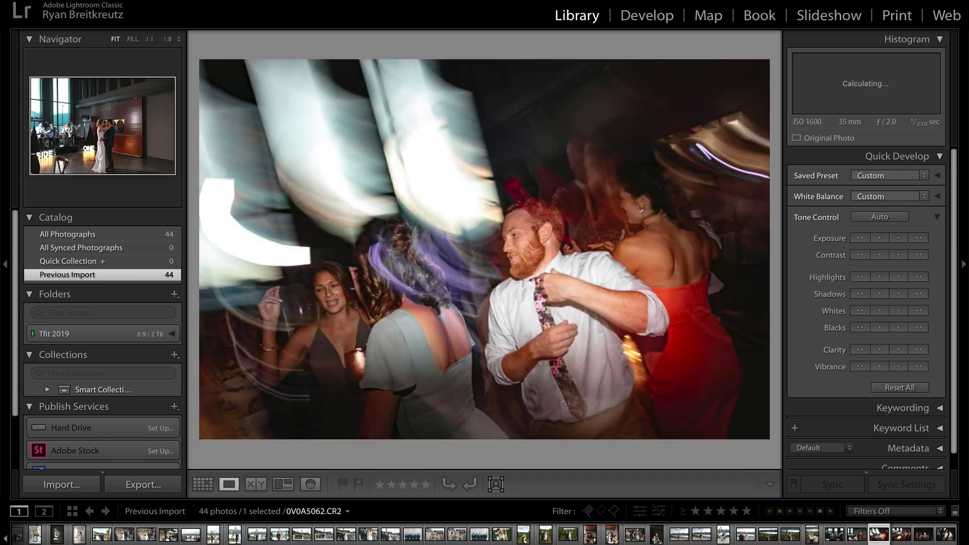
key("Left")
key("d")
key("Left")
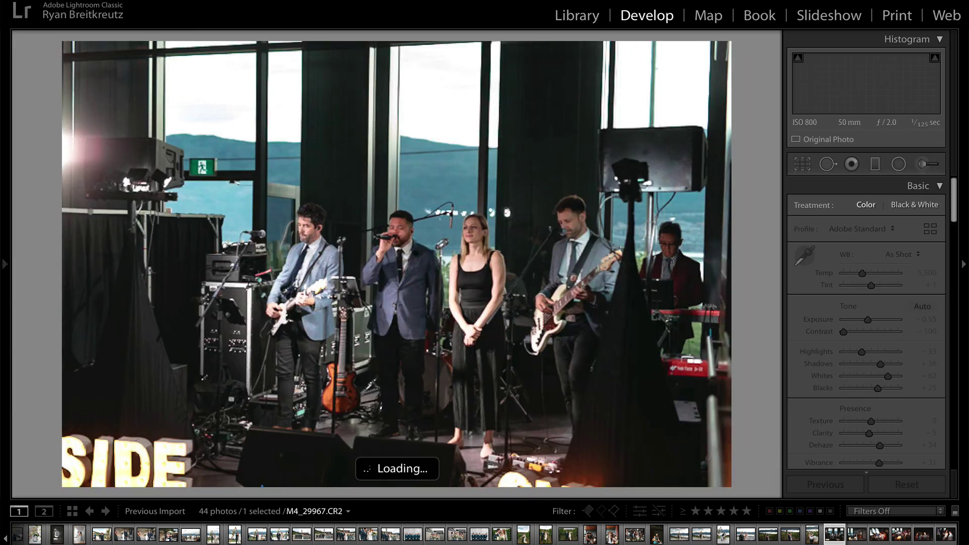
key("Left")
key("Left")
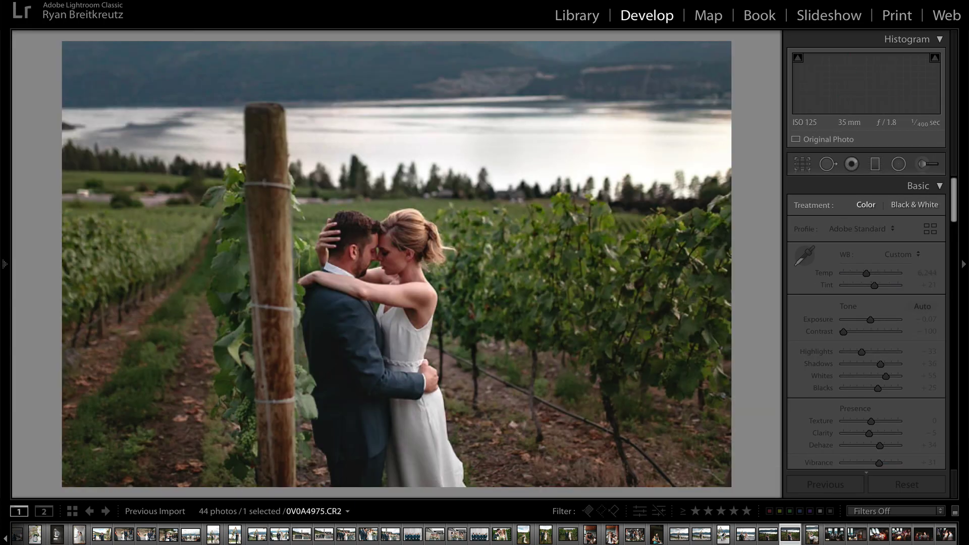
key("Left")
key("Left")
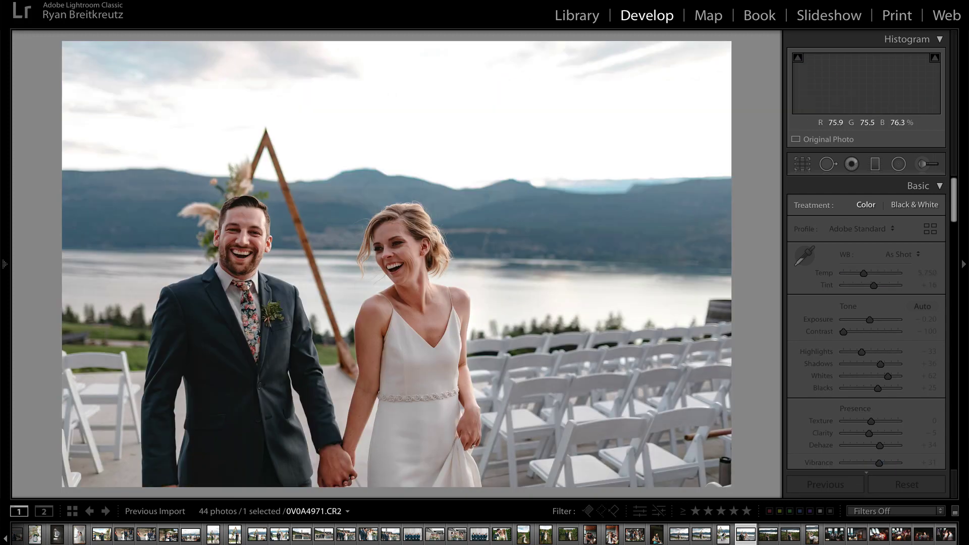
key("Left")
key("Left")
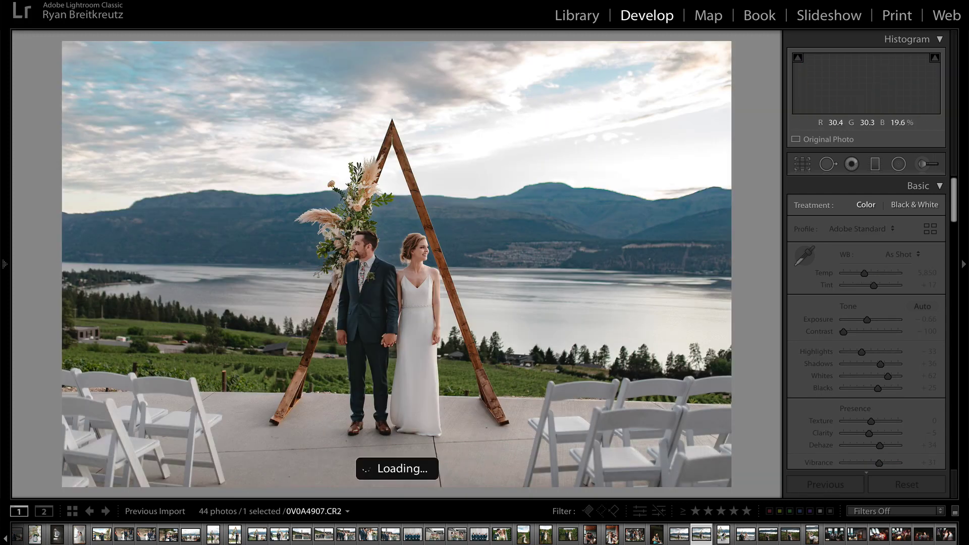
key("Left")
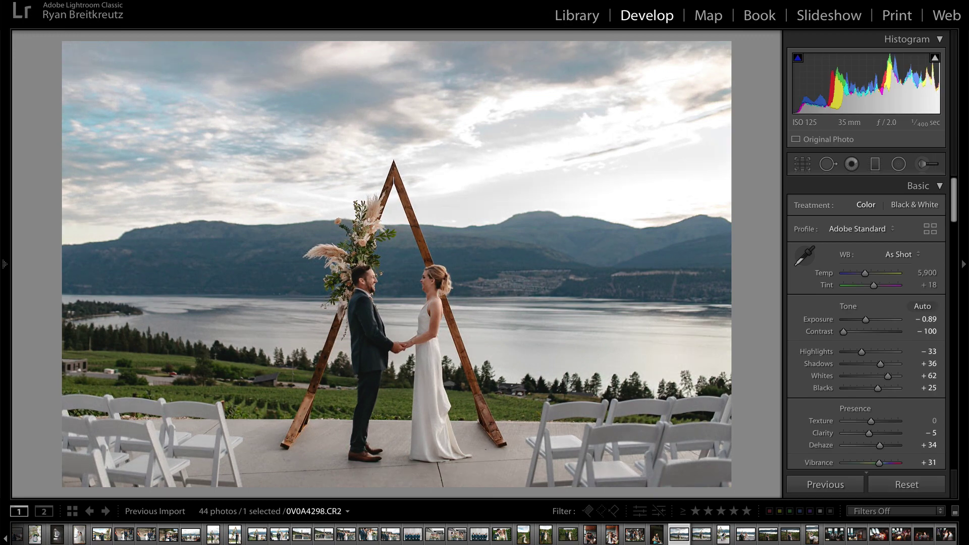
left_click(581, 15)
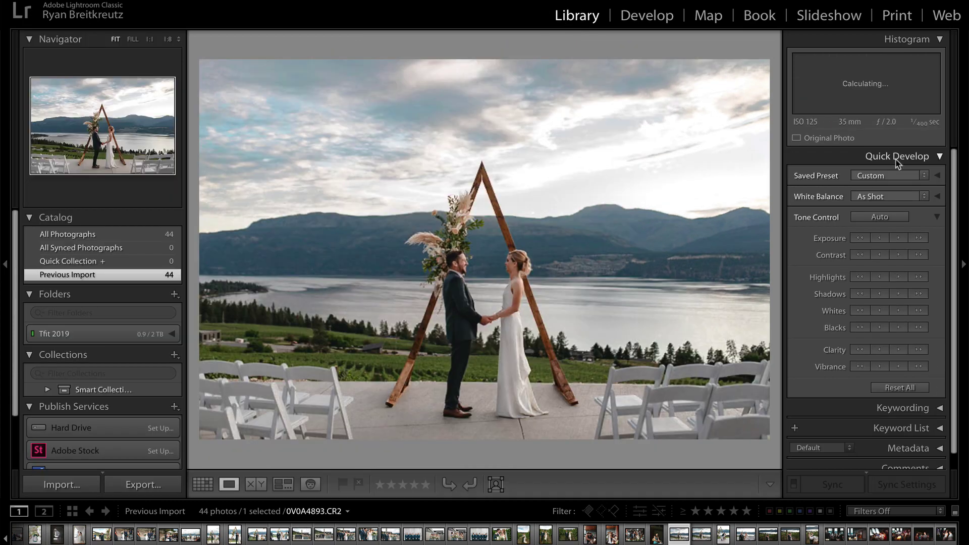